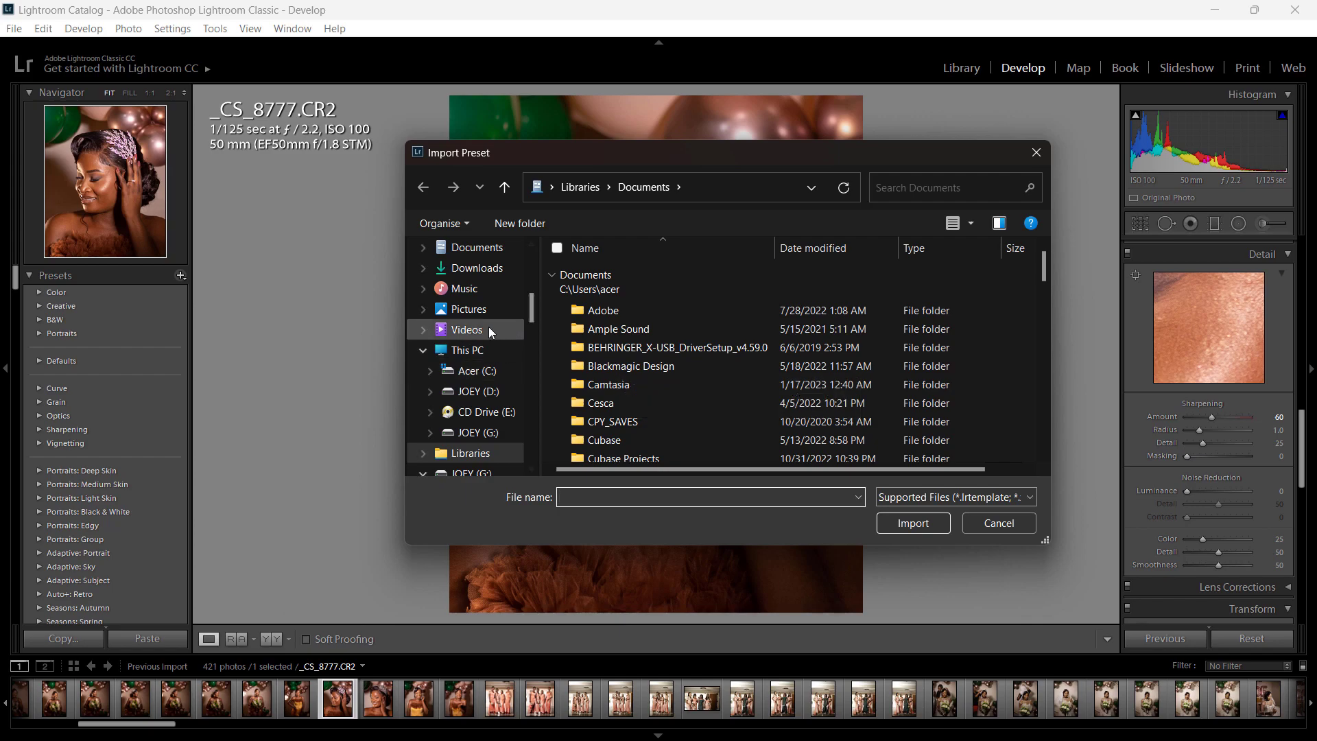
{"action": "scroll", "coordinate": [484, 274], "scroll_direction": "up", "scroll_amount": 2}
{"action": "left_click", "coordinate": [472, 310]}
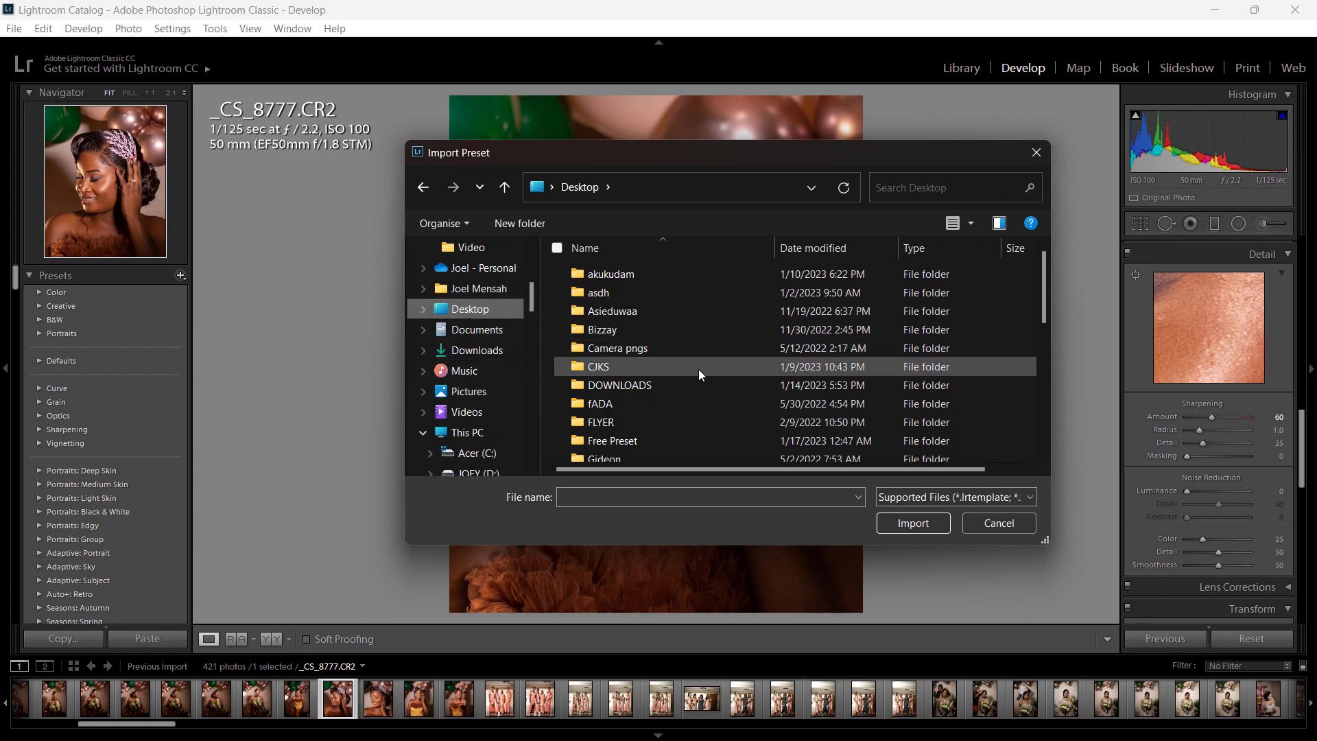
{"action": "scroll", "coordinate": [698, 369], "scroll_direction": "down", "scroll_amount": 1}
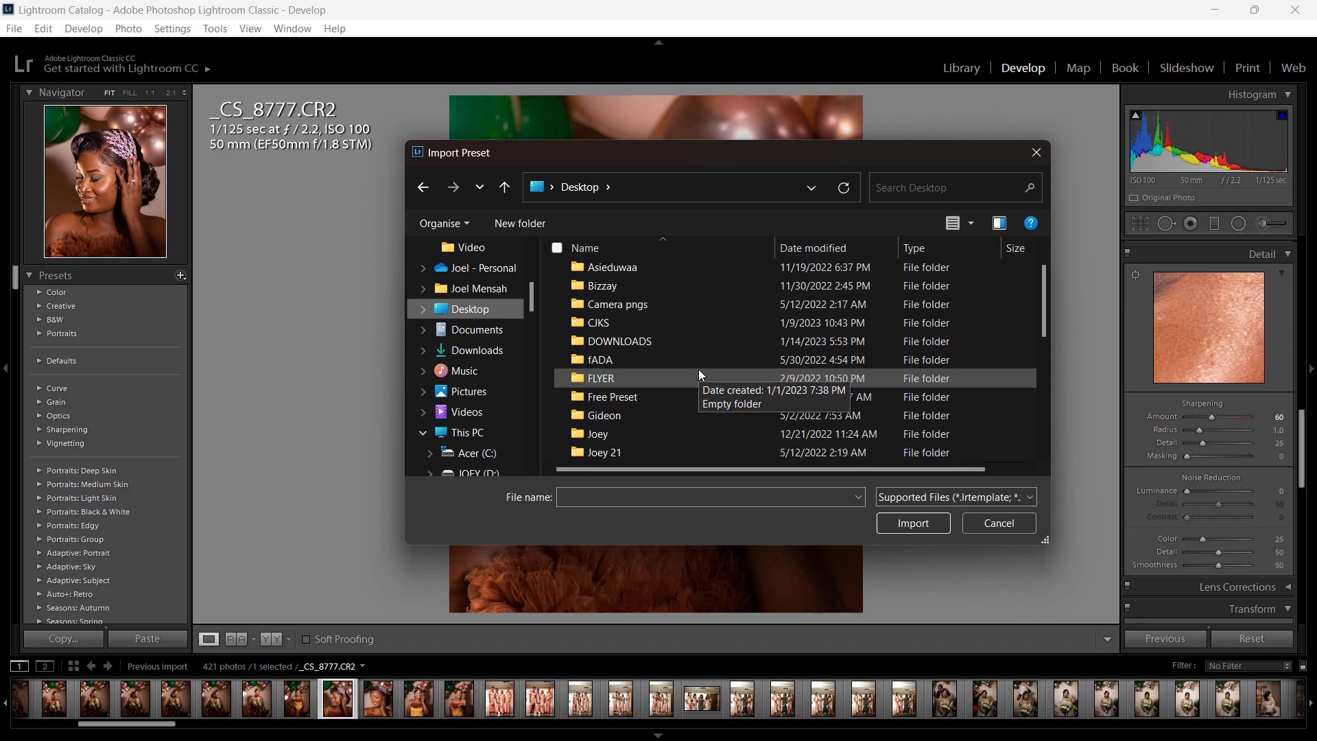
{"action": "double_click", "coordinate": [648, 388]}
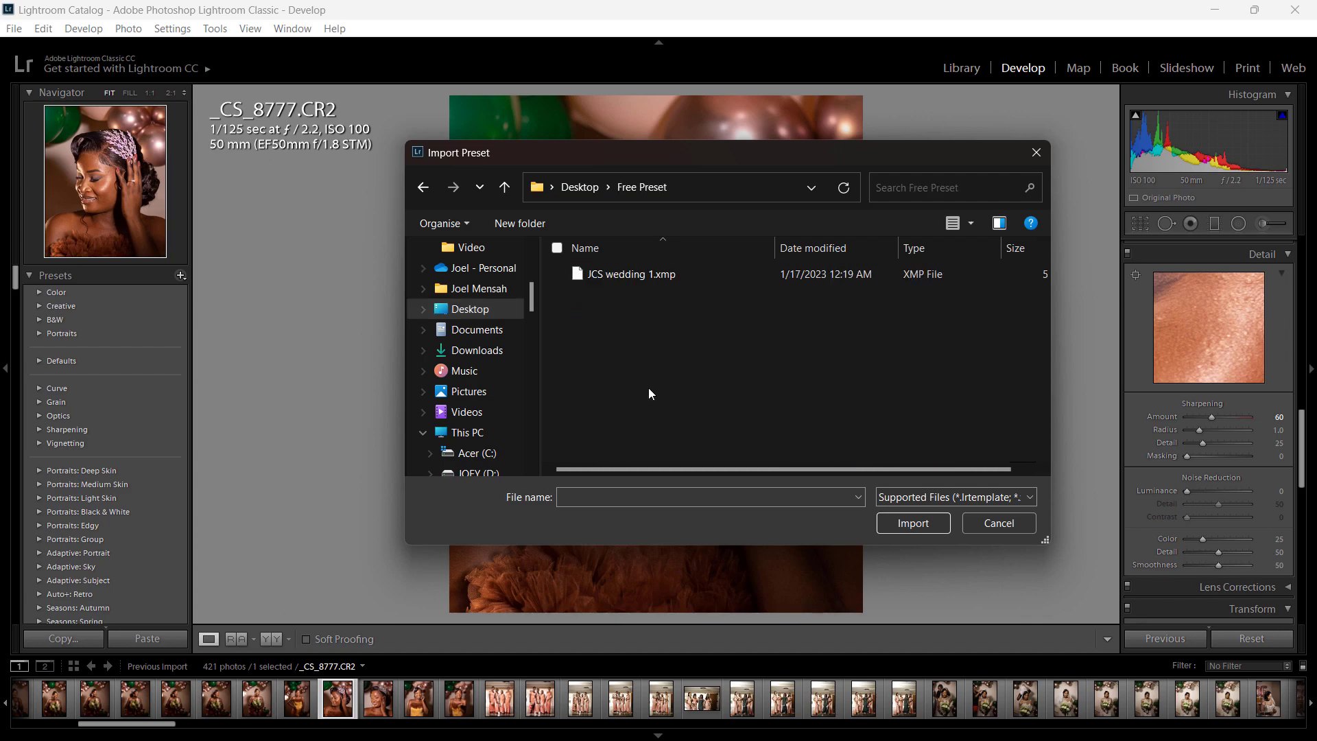
{"action": "left_click", "coordinate": [649, 280]}
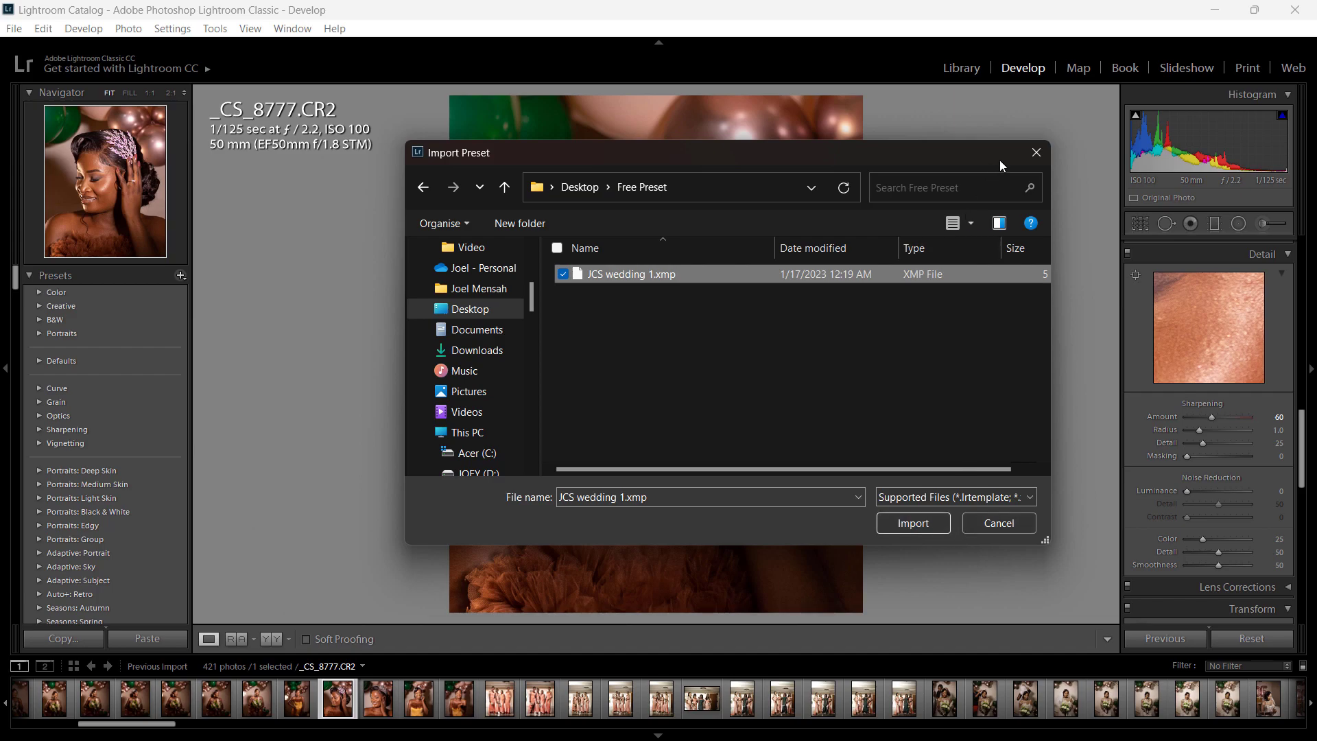
{"action": "left_click", "coordinate": [1026, 154]}
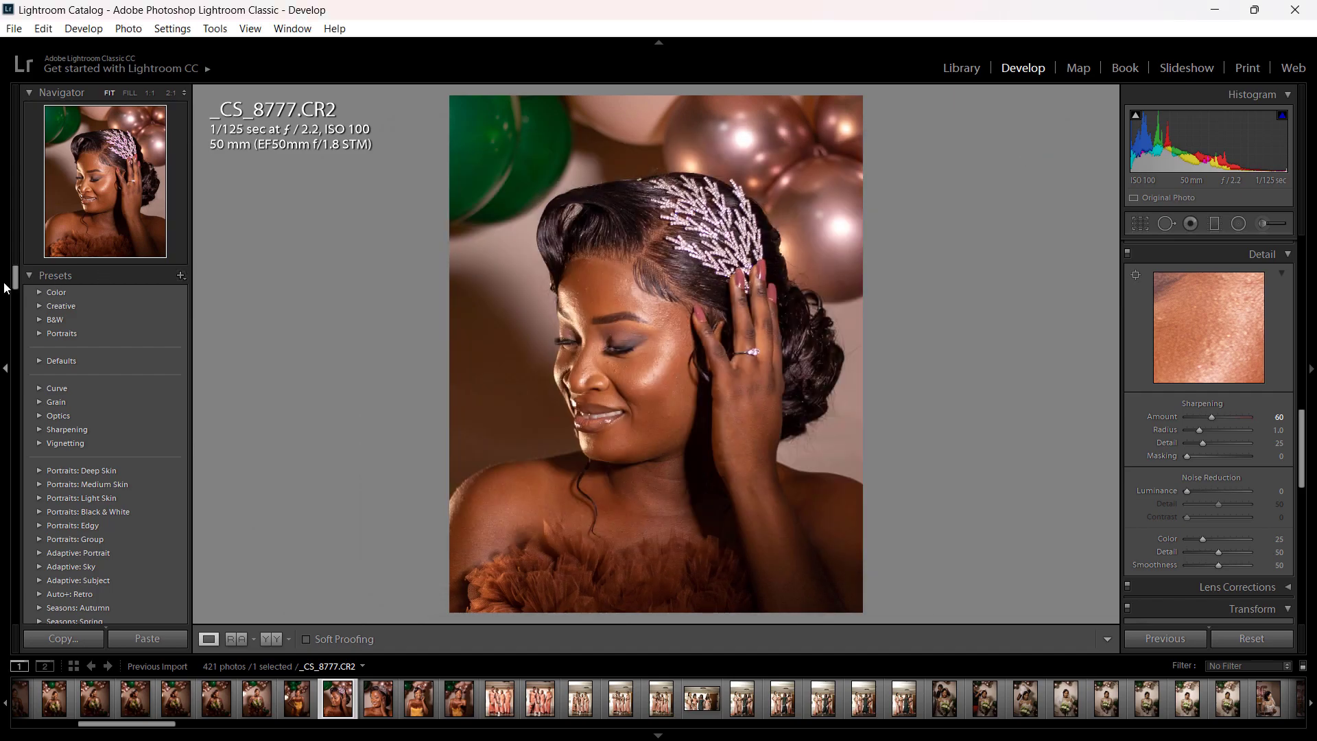
Step: Find the JCS wedding 1 preset among the user presets and apply it to _CS_8777.CR2
{"action": "left_click_drag", "start_coordinate": [13, 285], "coordinate": [21, 508]}
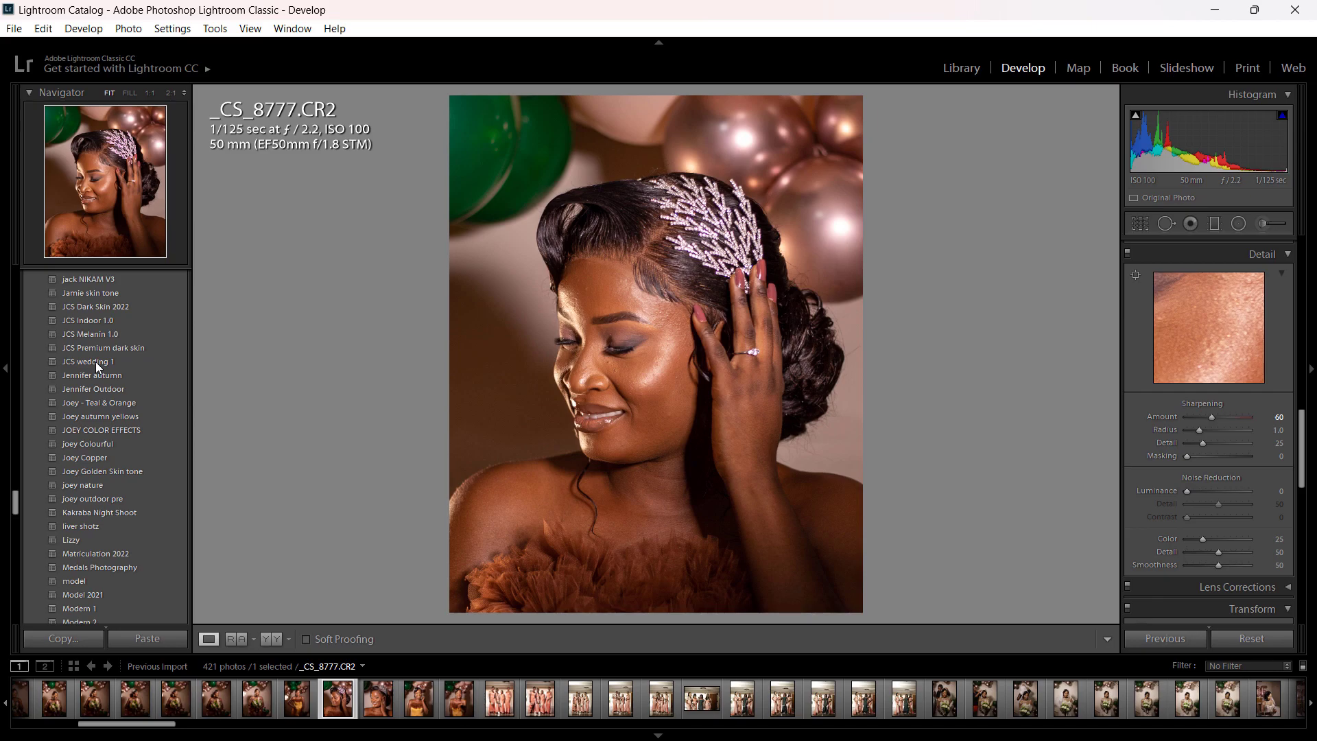
{"action": "mouse_move", "coordinate": [96, 360]}
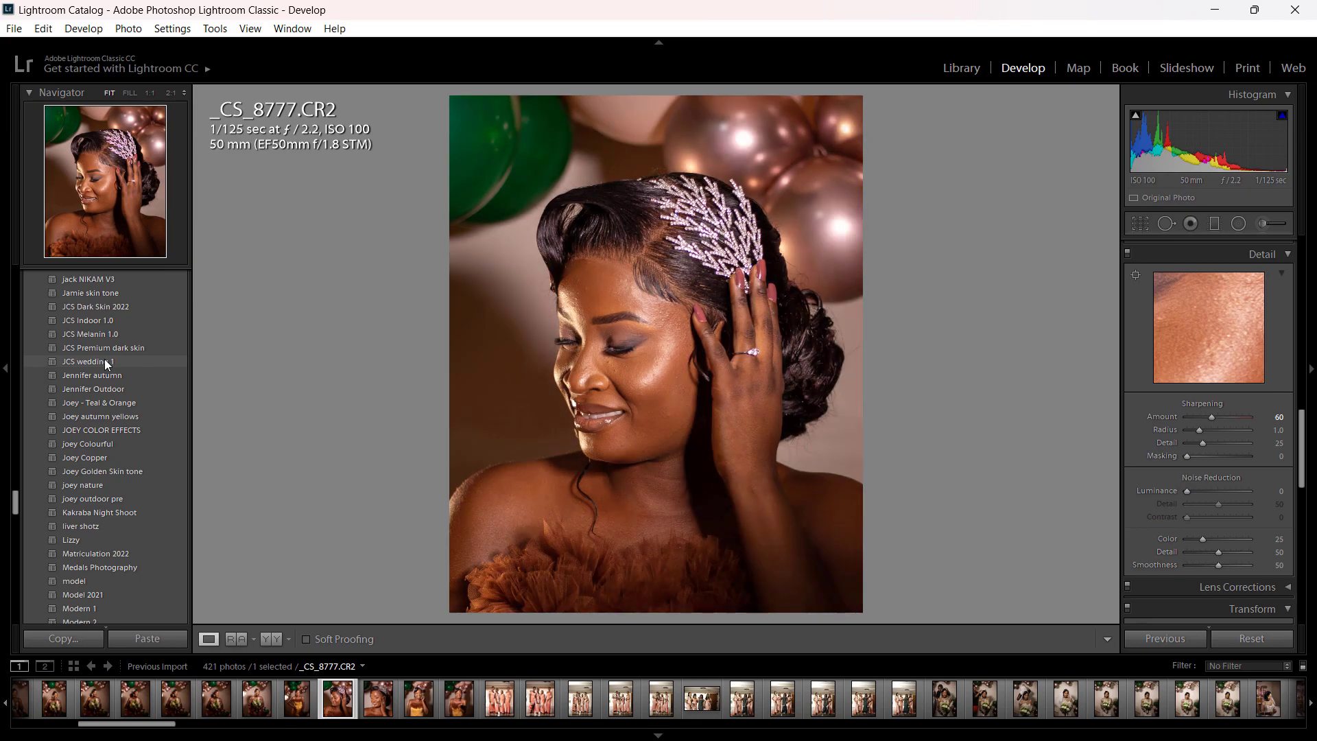
{"action": "left_click", "coordinate": [88, 345]}
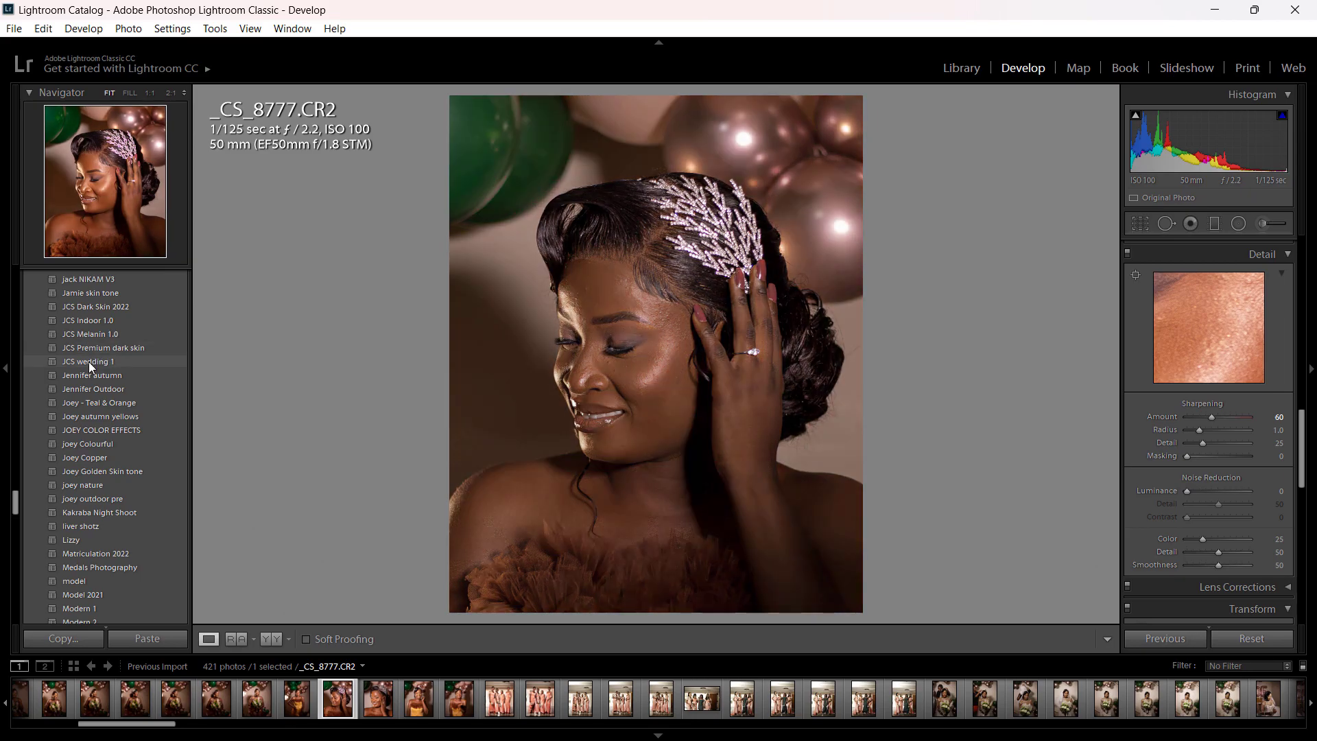
{"action": "left_click", "coordinate": [89, 361]}
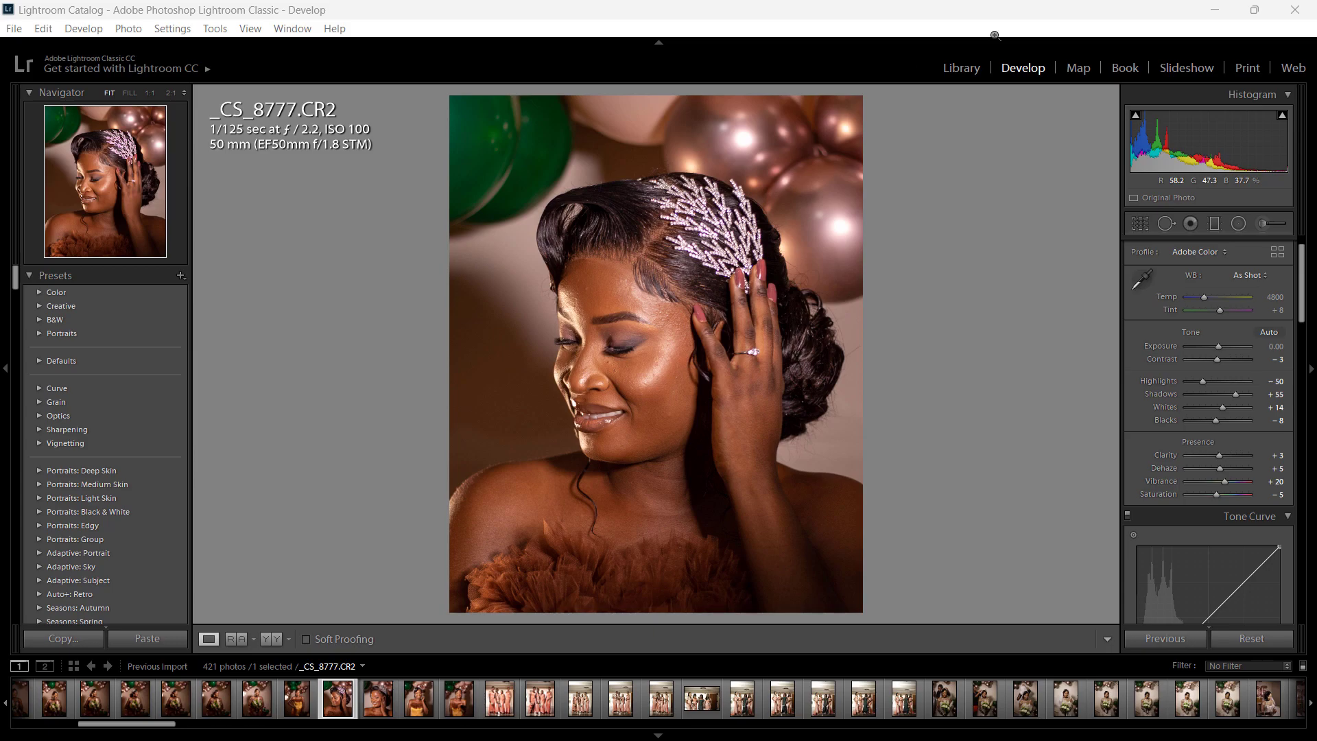
Step: Review the tone and presence adjustments, and compare the photo before and after side by side
{"action": "left_click_drag", "start_coordinate": [1303, 297], "coordinate": [1303, 311]}
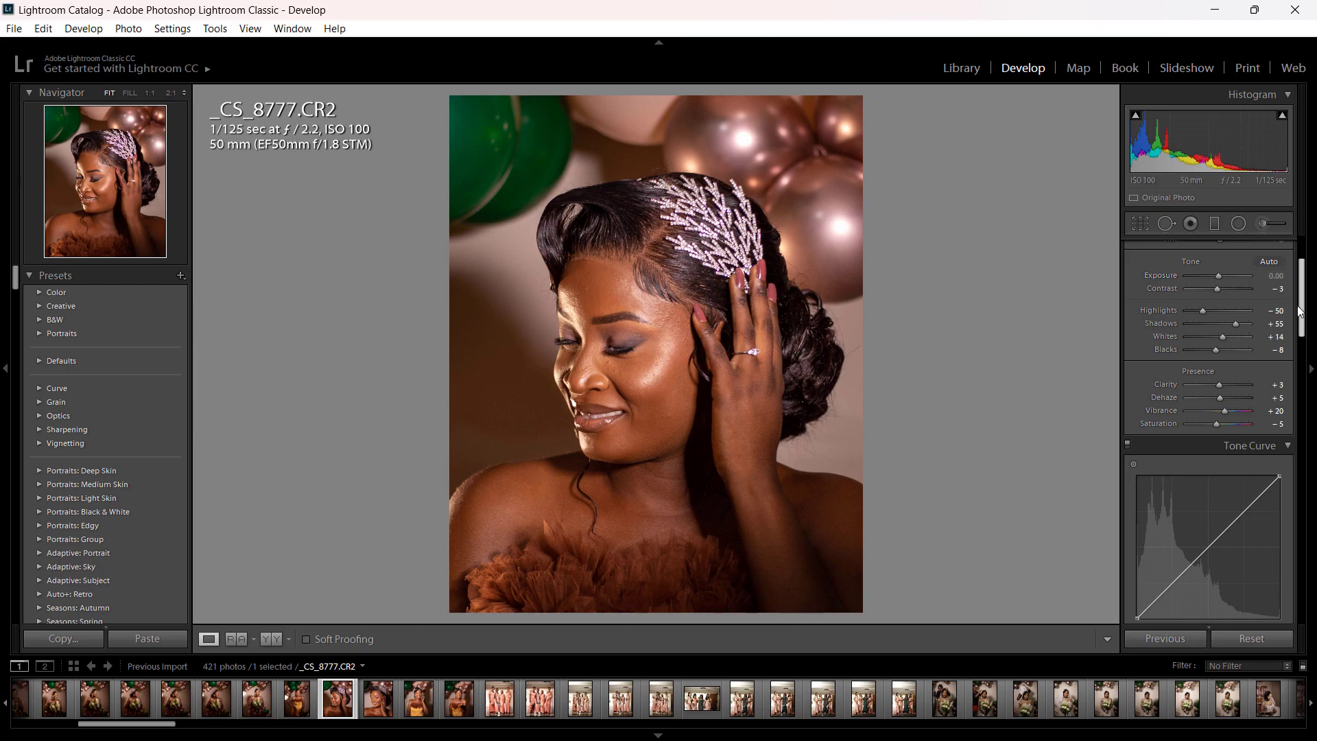
{"action": "left_click_drag", "start_coordinate": [1300, 308], "coordinate": [1300, 306]}
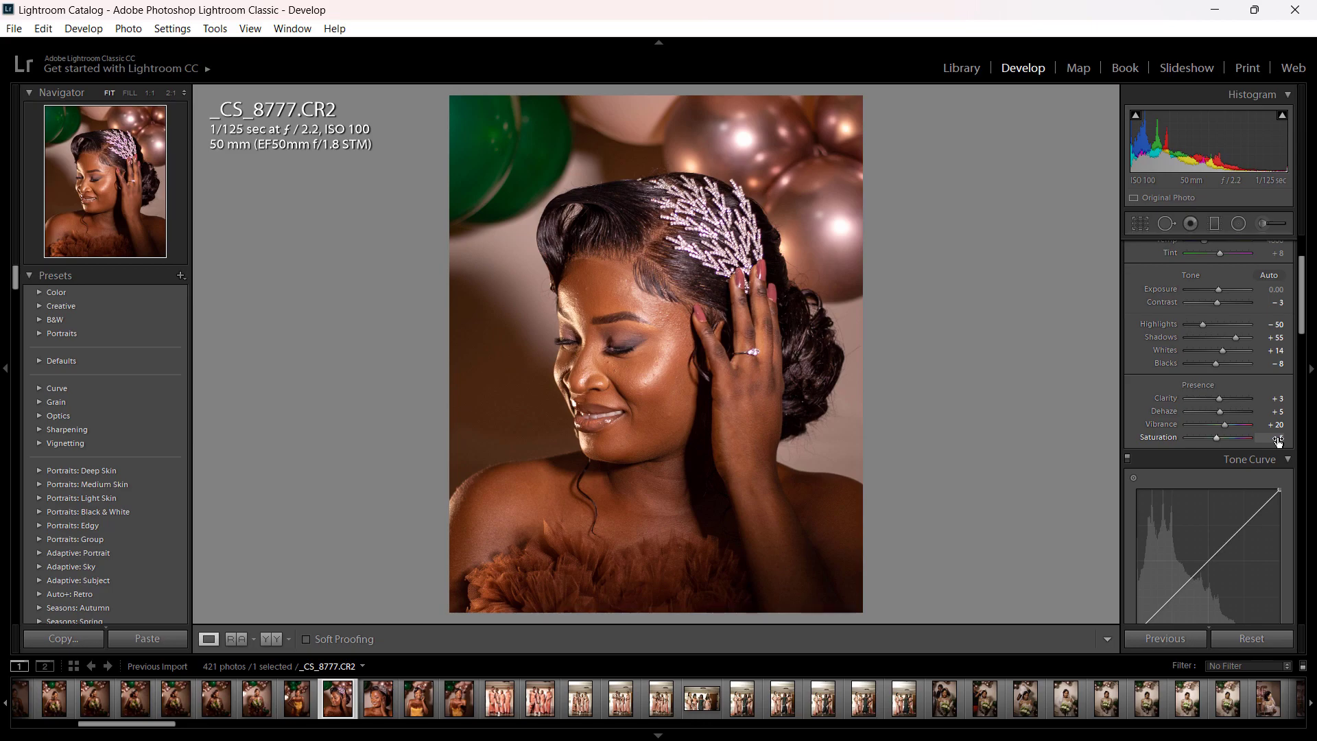
{"action": "left_click", "coordinate": [272, 639]}
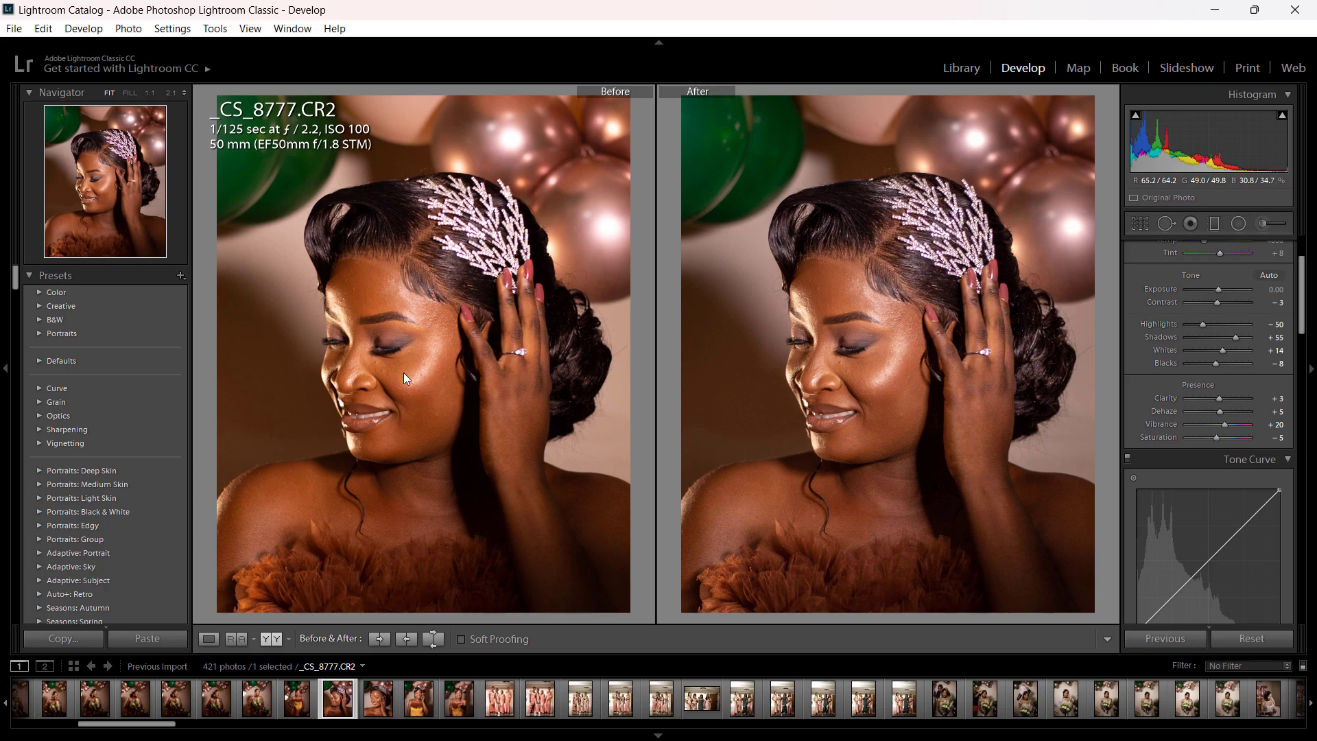
{"action": "left_click", "coordinate": [218, 642]}
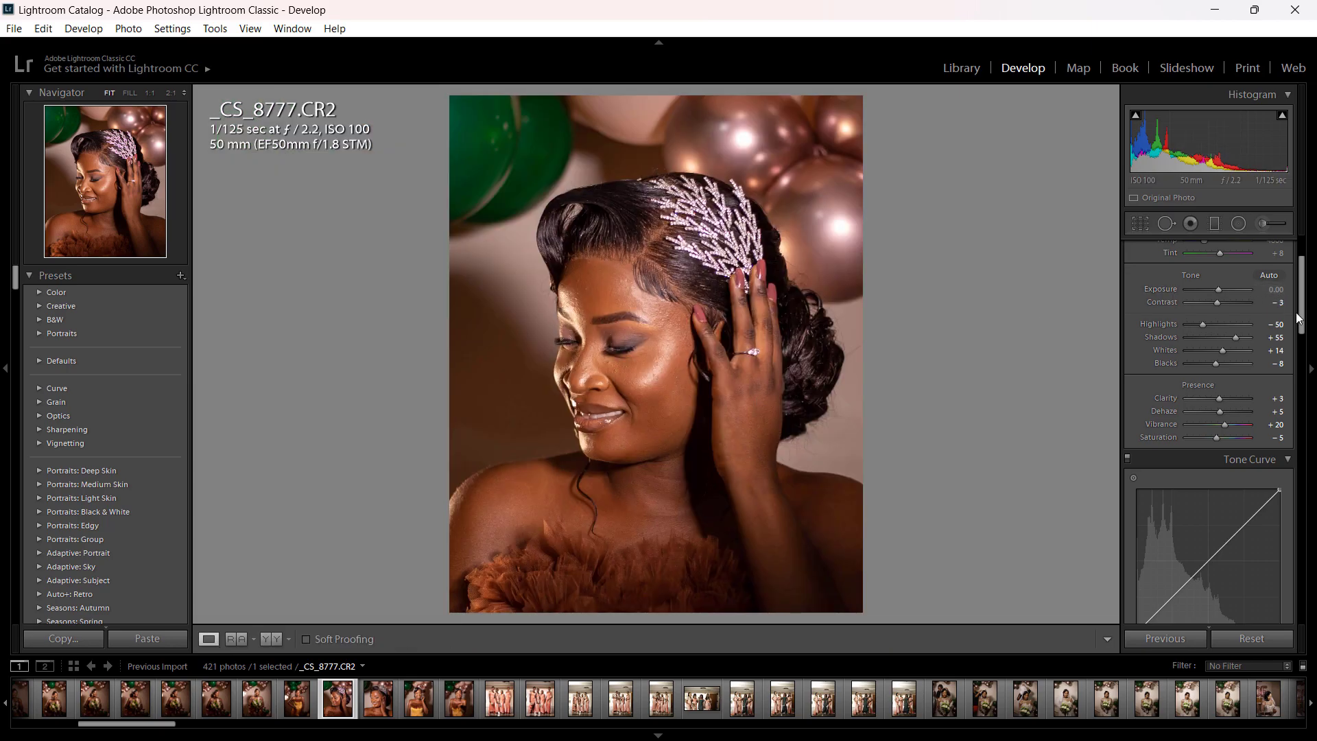
Step: Compare the photo with the Tone Curve off and on, and examine the HSL hue, saturation and luminance adjustments
{"action": "left_click_drag", "start_coordinate": [1301, 318], "coordinate": [1301, 358]}
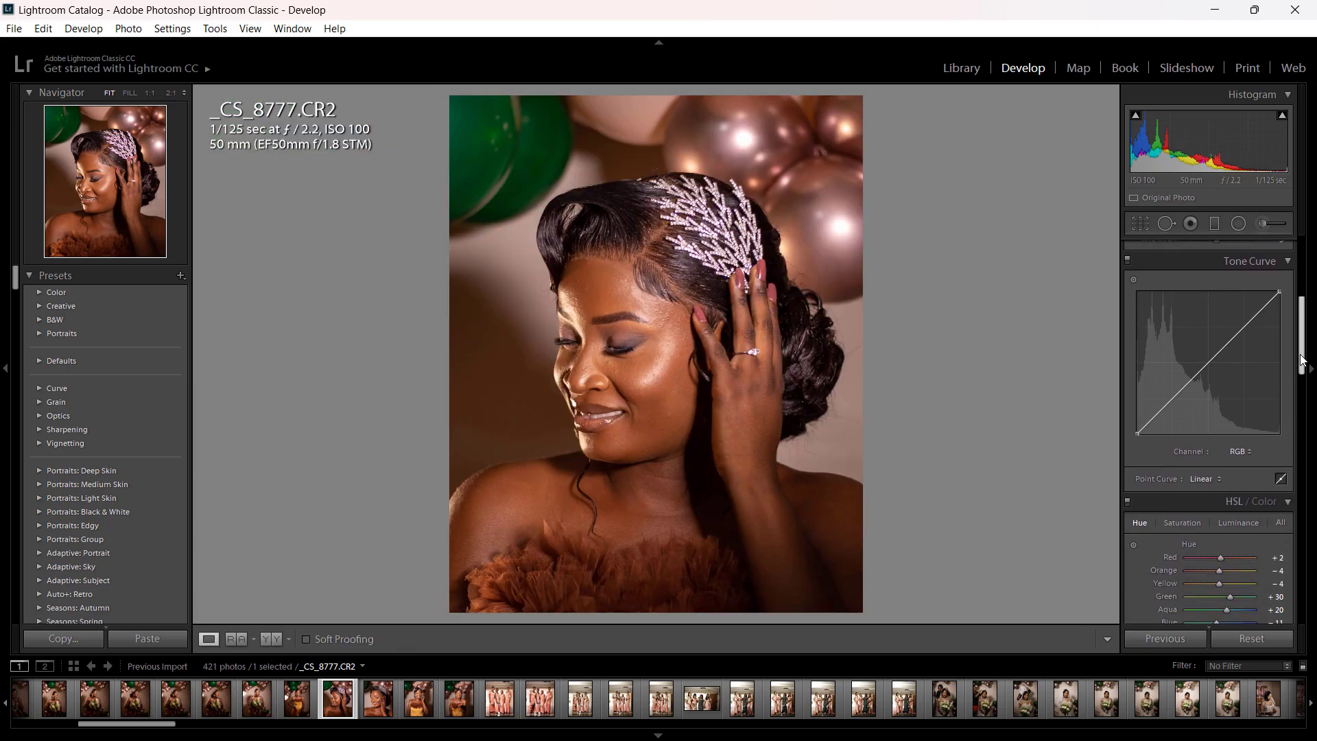
{"action": "left_click", "coordinate": [1127, 261]}
{"action": "left_click", "coordinate": [1127, 262]}
{"action": "left_click_drag", "start_coordinate": [1301, 351], "coordinate": [1301, 379]}
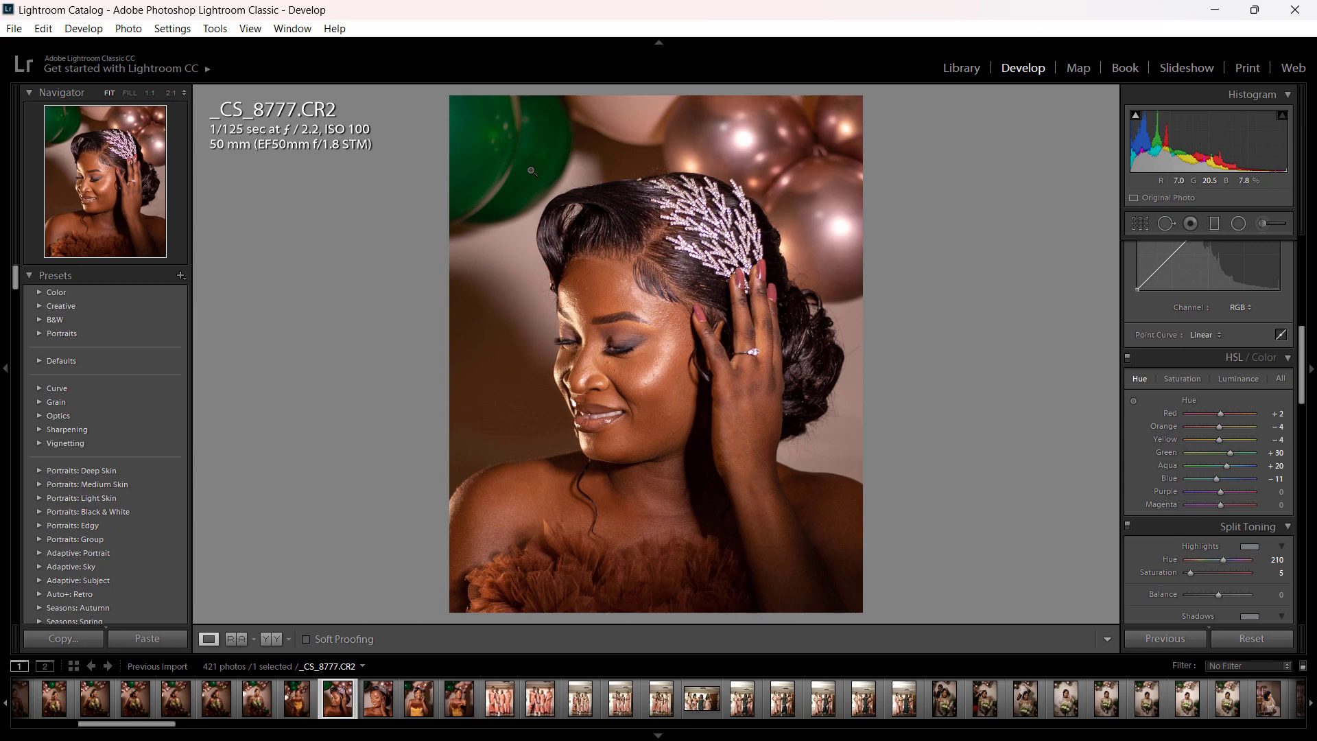
{"action": "left_click", "coordinate": [1194, 386]}
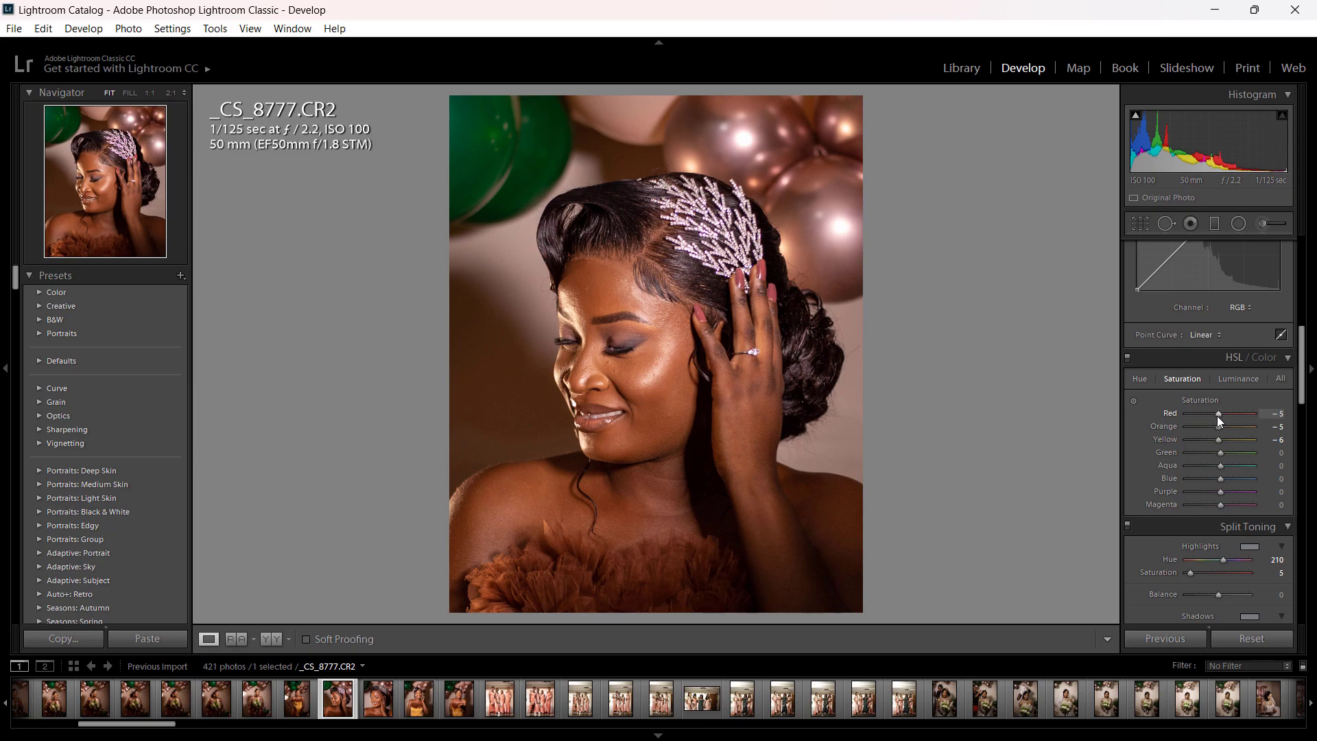
{"action": "left_click", "coordinate": [1233, 376]}
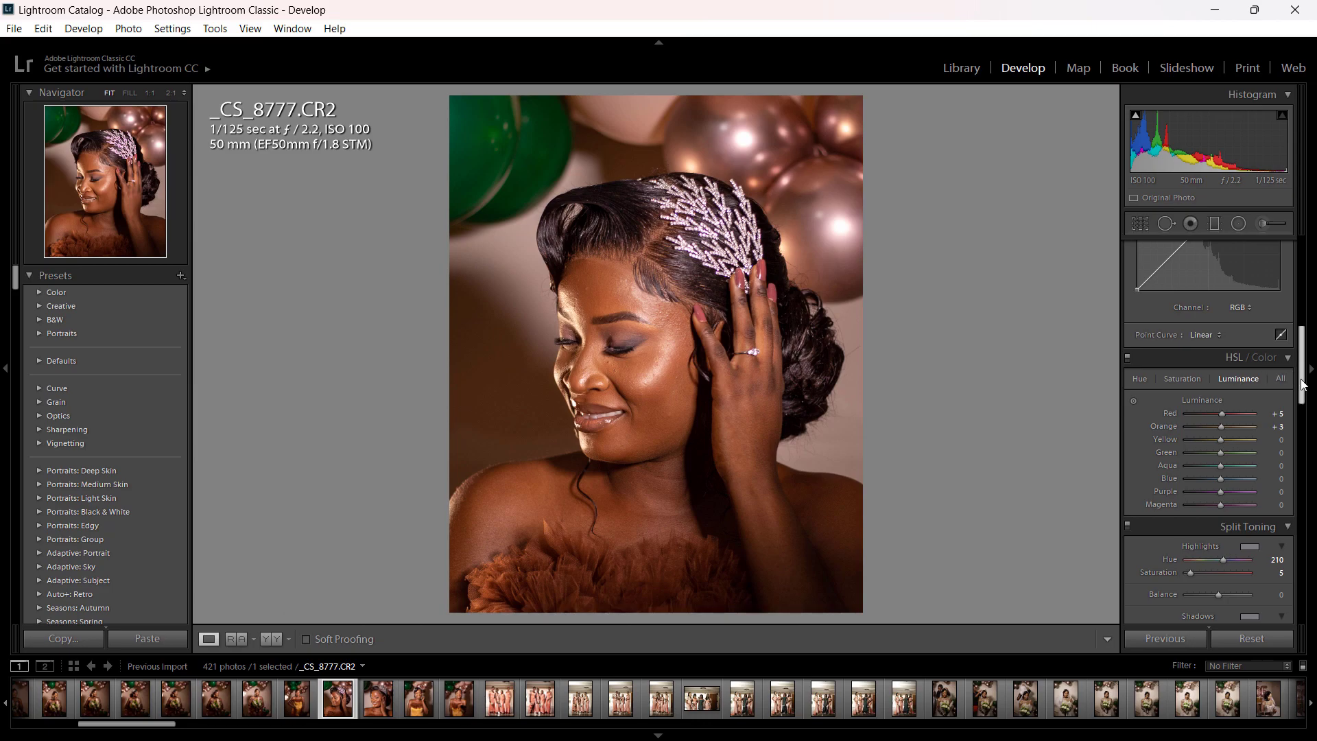
Step: Examine the Split Toning and Sharpening settings, and inspect the skin detail on the face at 1:1
{"action": "left_click_drag", "start_coordinate": [1303, 386], "coordinate": [1303, 417]}
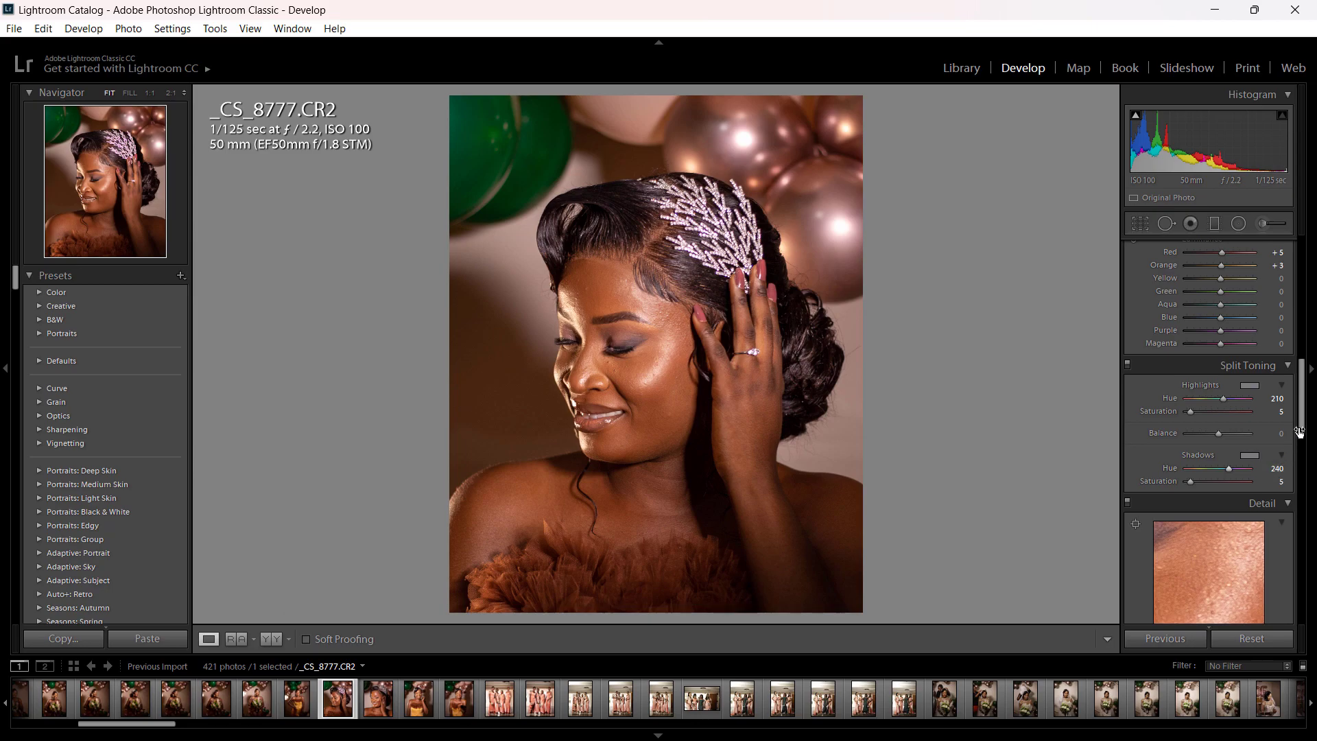
{"action": "left_click_drag", "start_coordinate": [1302, 430], "coordinate": [1297, 475]}
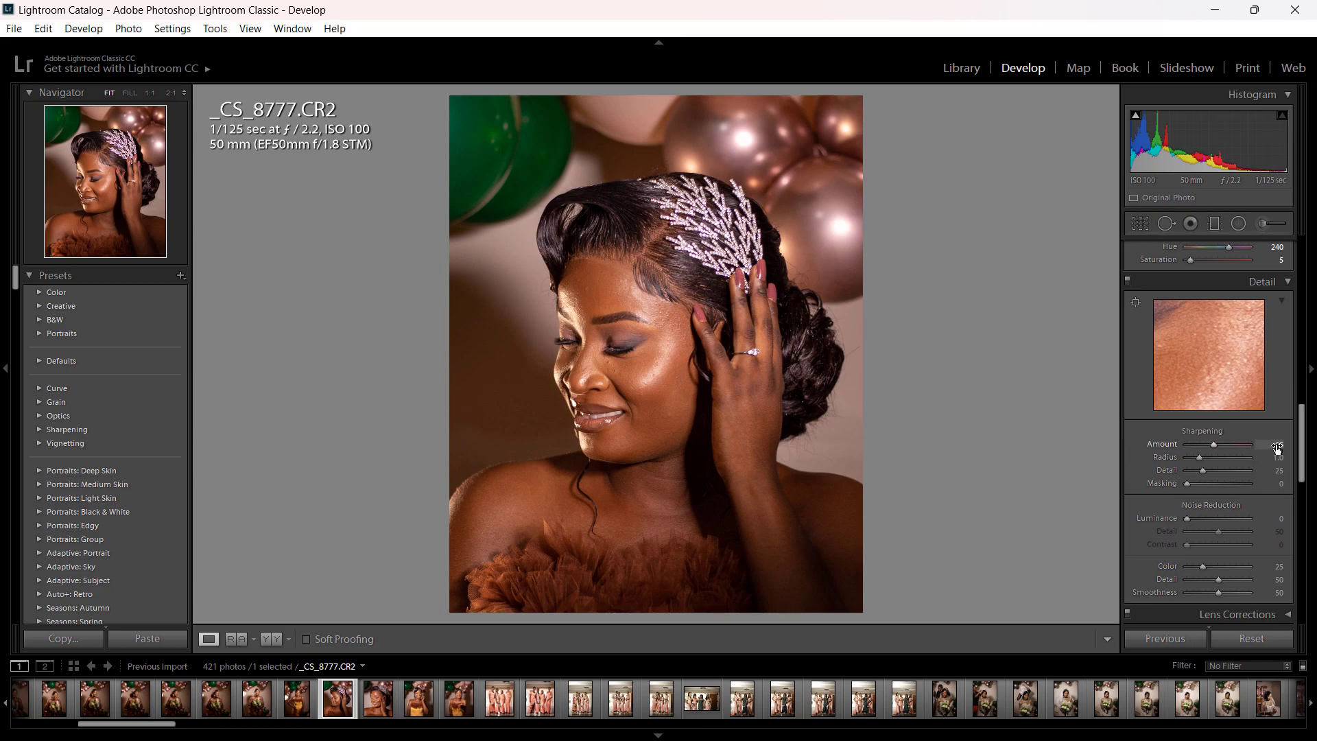
{"action": "left_click", "coordinate": [635, 369]}
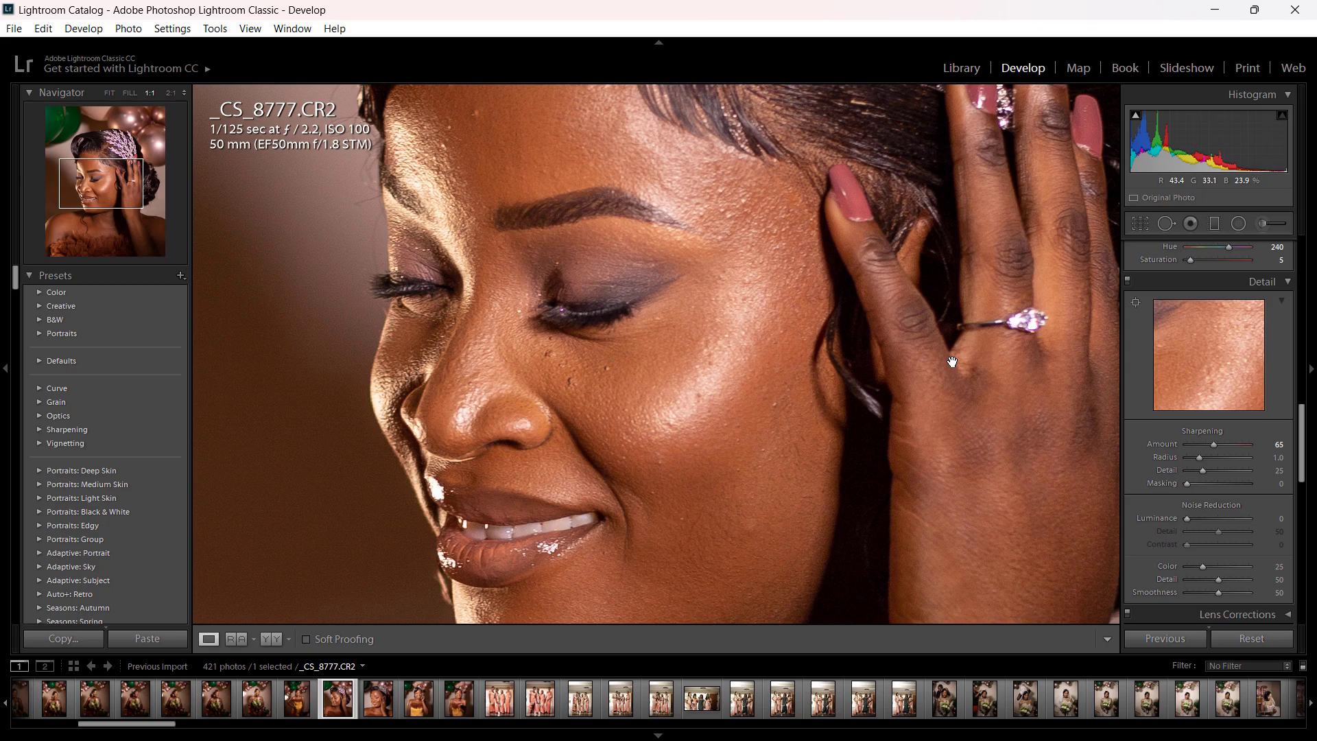
{"action": "left_click_drag", "start_coordinate": [1304, 472], "coordinate": [1295, 529]}
{"action": "scroll", "coordinate": [1295, 529], "scroll_direction": "down", "scroll_amount": 5}
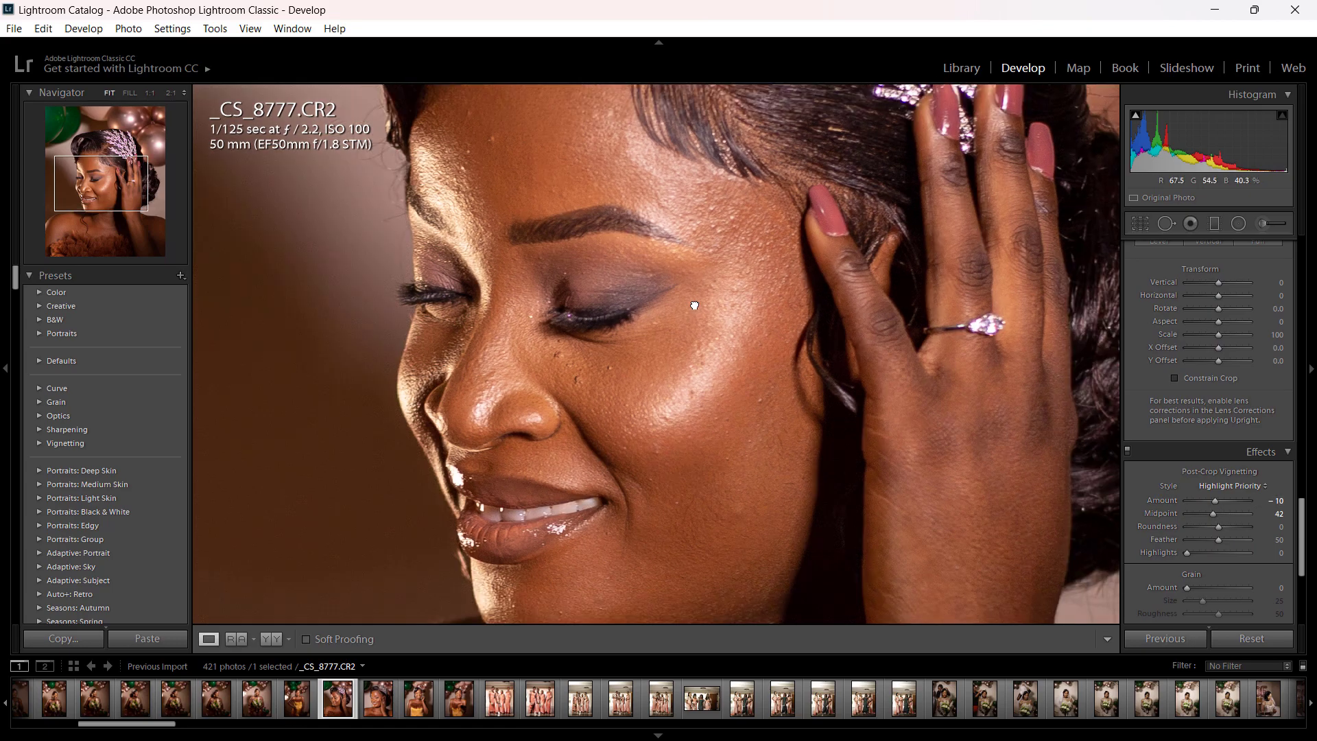
{"action": "left_click", "coordinate": [695, 305]}
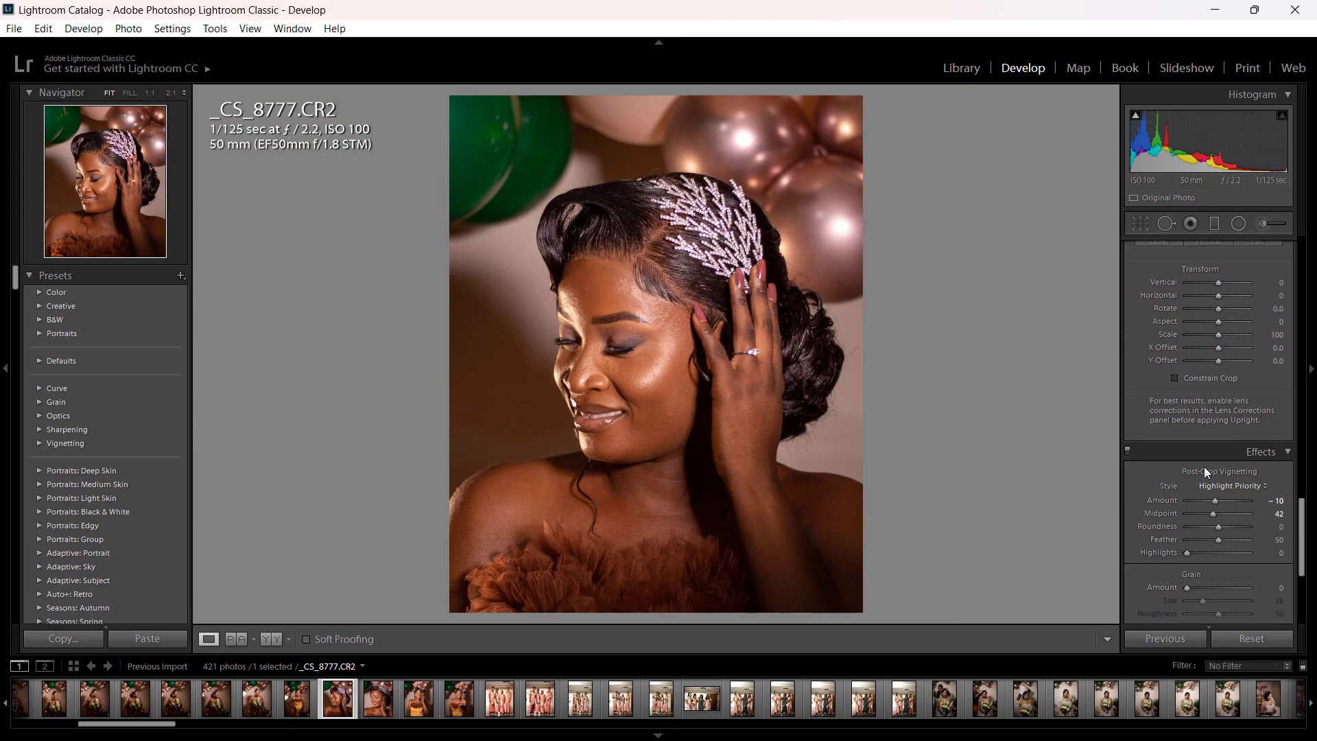
Step: Set the post-crop vignetting amount to -5 and compare the photo with the Effects adjustments off and on
{"action": "left_click", "coordinate": [1128, 452]}
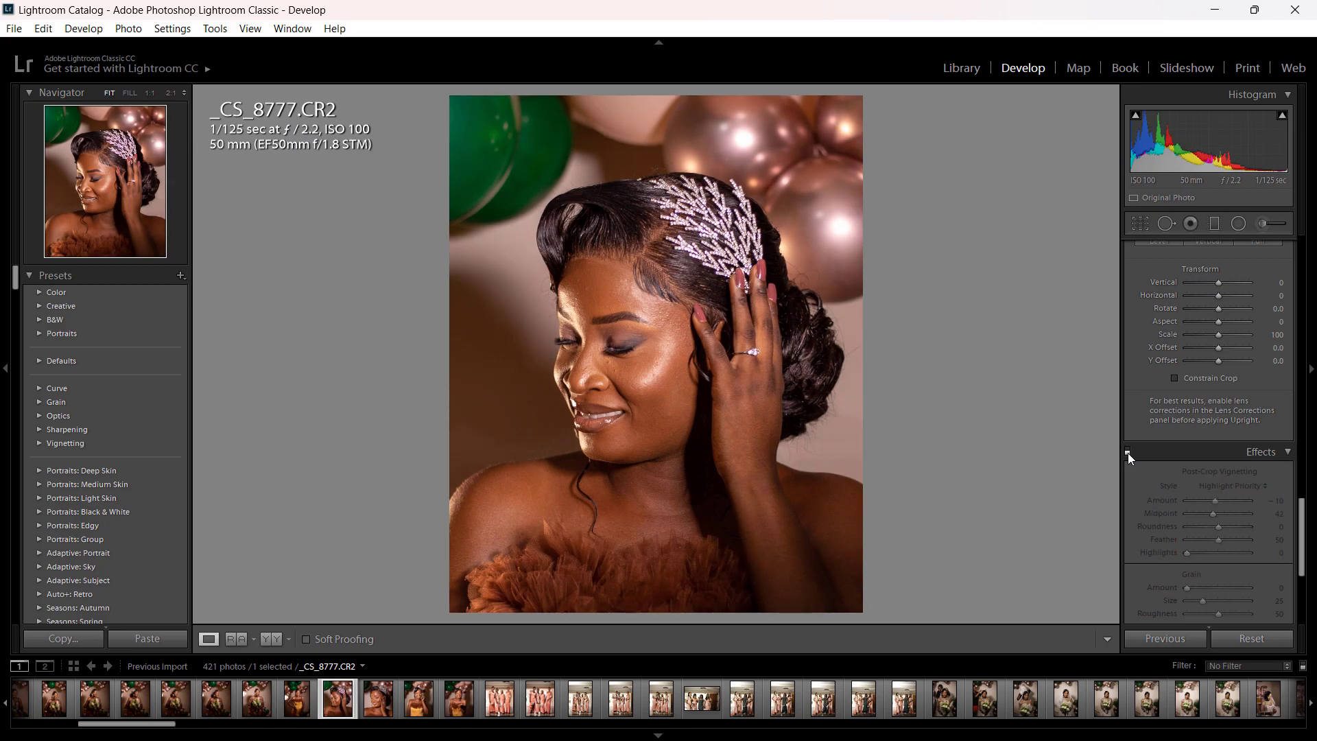
{"action": "left_click", "coordinate": [1127, 452]}
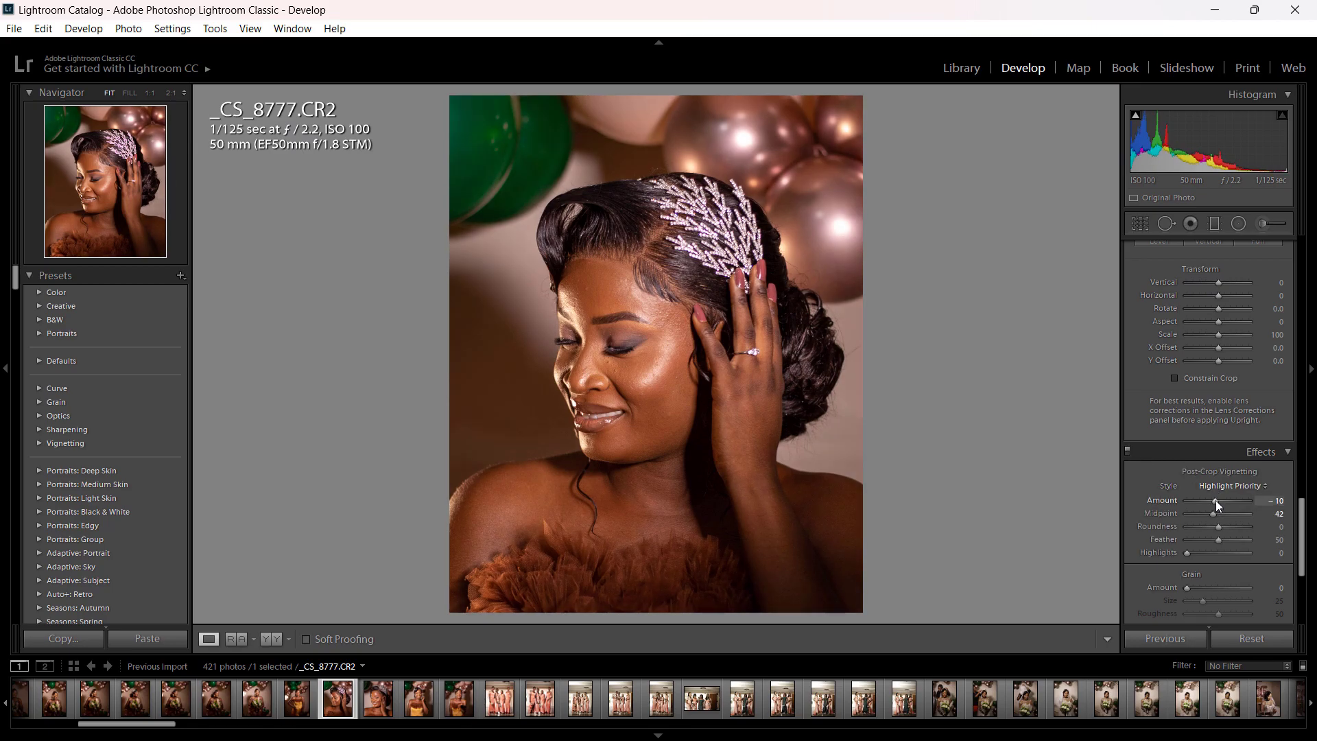
{"action": "scroll", "coordinate": [1216, 500], "scroll_direction": "up", "scroll_amount": 2}
{"action": "left_click", "coordinate": [1277, 501]}
{"action": "type", "text": "-5"}
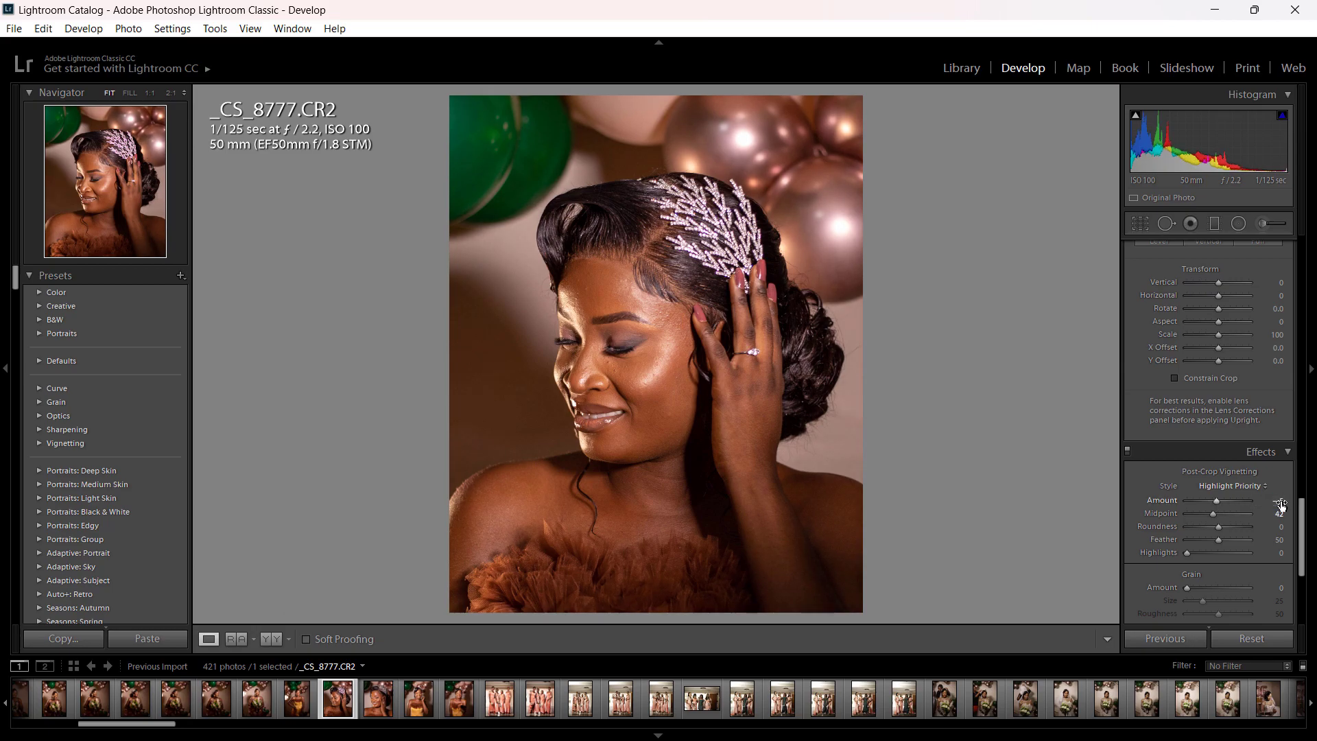
{"action": "key", "text": "Return"}
{"action": "left_click", "coordinate": [1280, 516]}
{"action": "left_click", "coordinate": [1128, 453]}
{"action": "left_click", "coordinate": [1128, 453]}
Step: Compare the photo with the Calibration adjustments off and on, and examine the primary hue and saturation values
{"action": "left_click_drag", "start_coordinate": [1301, 555], "coordinate": [1301, 603]}
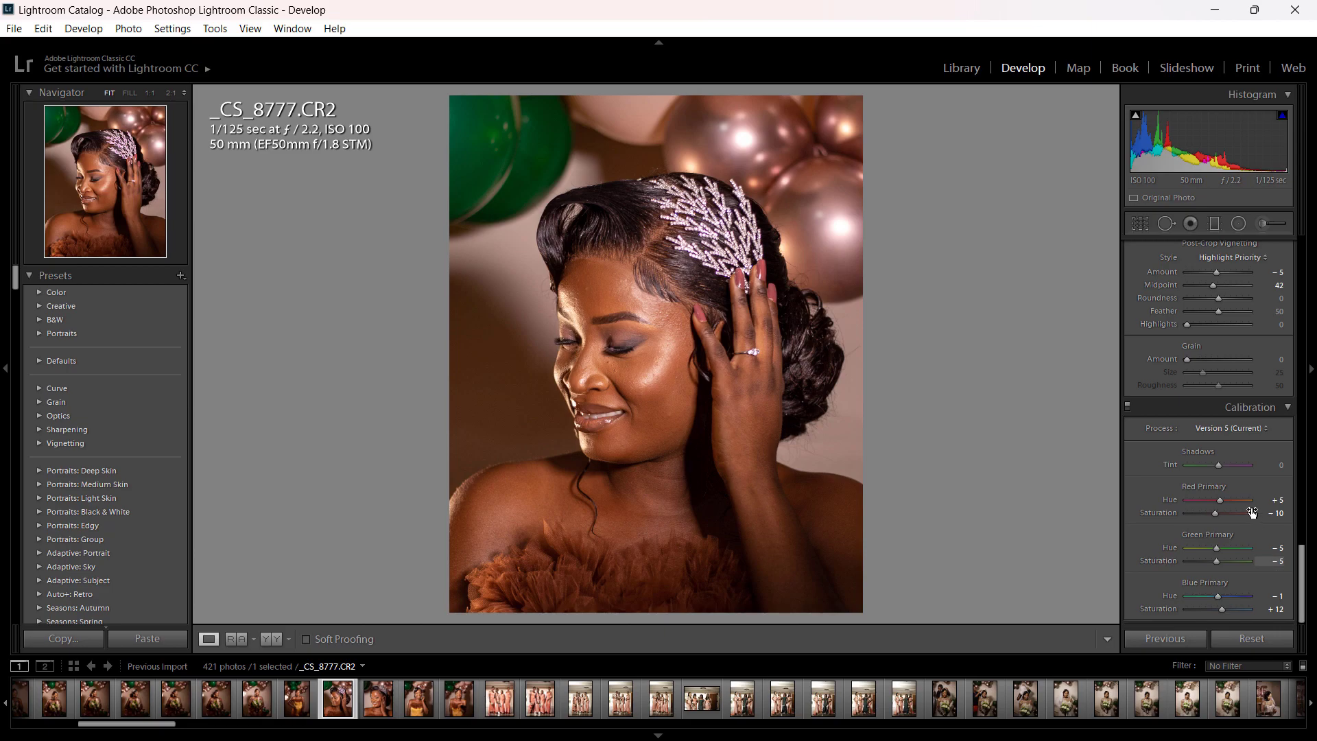
{"action": "left_click", "coordinate": [1128, 406]}
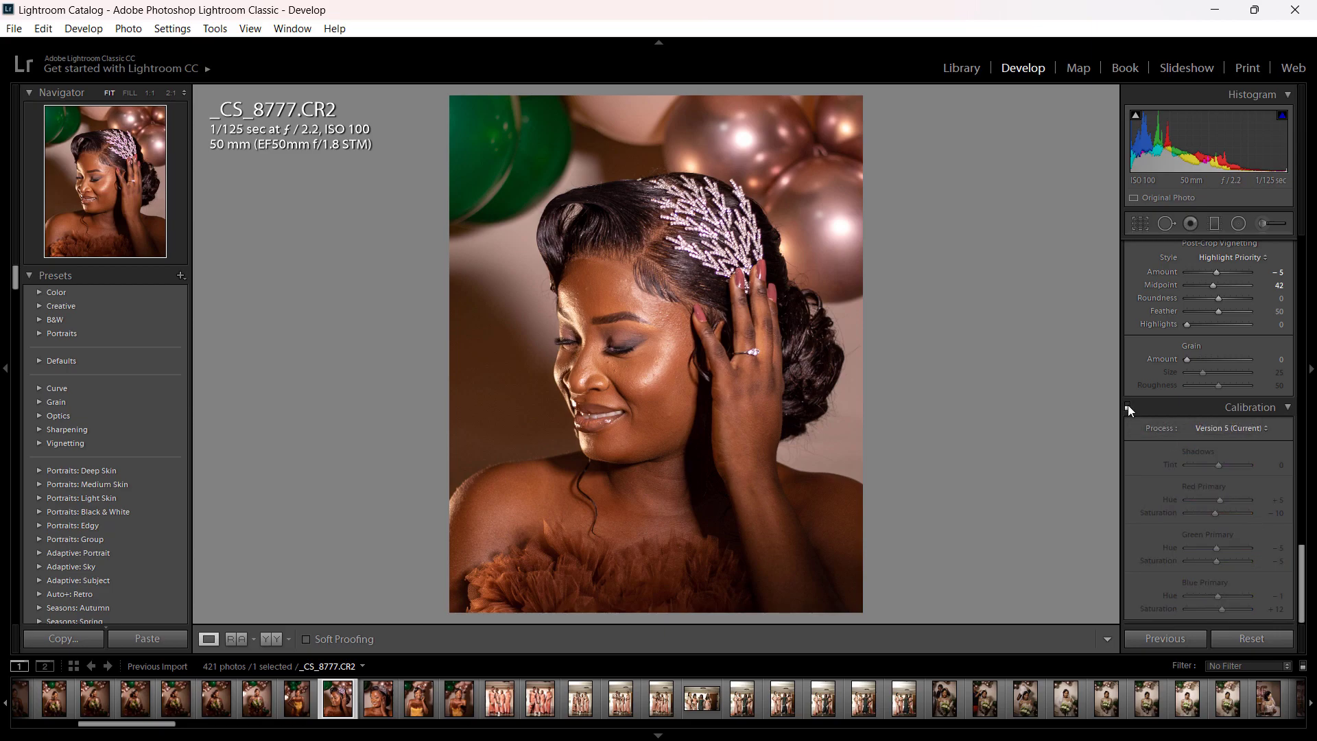
{"action": "left_click", "coordinate": [1127, 406]}
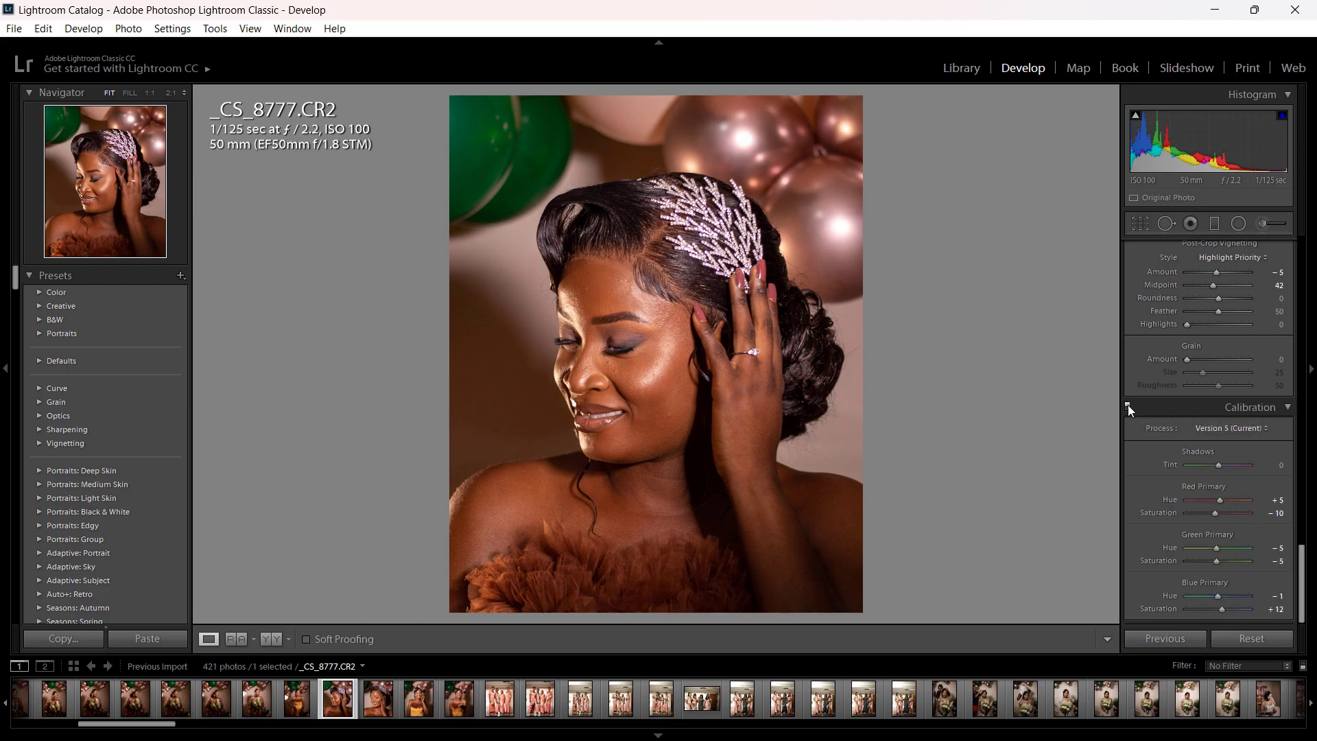
{"action": "left_click", "coordinate": [1127, 406]}
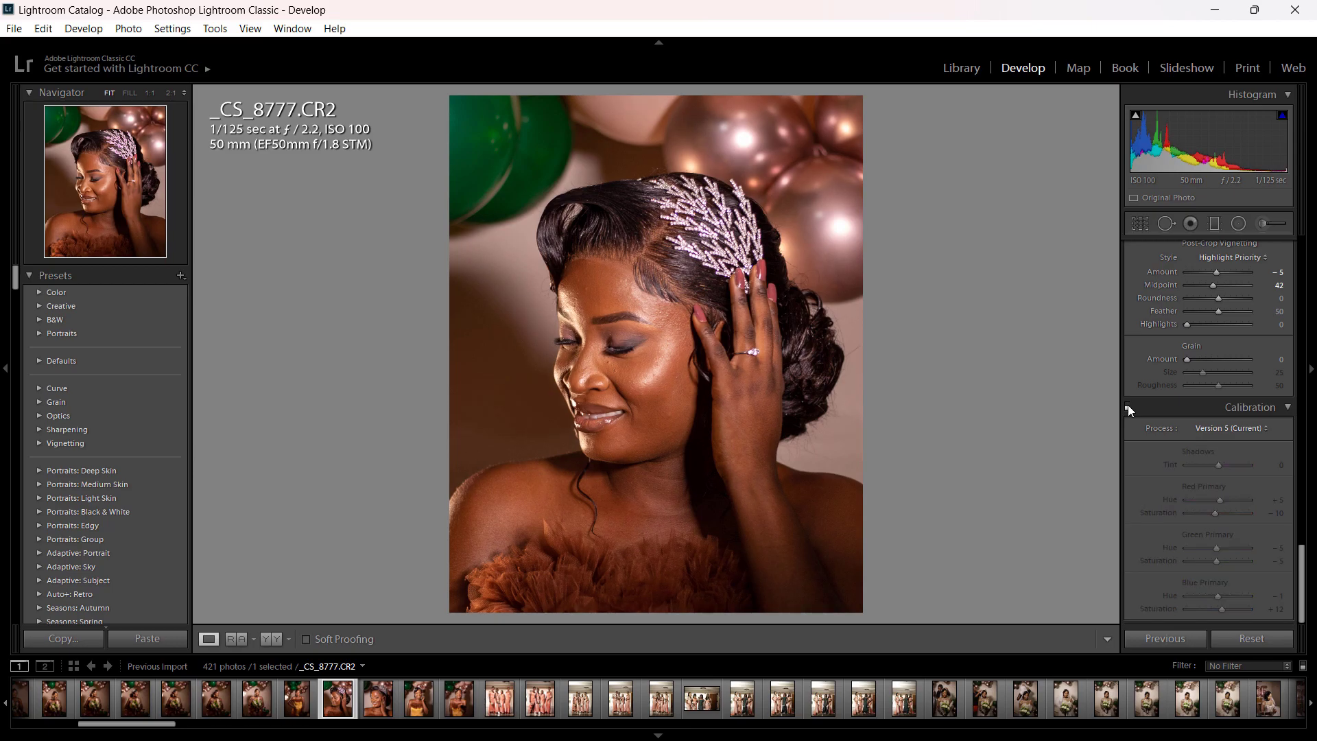
{"action": "left_click", "coordinate": [1127, 406]}
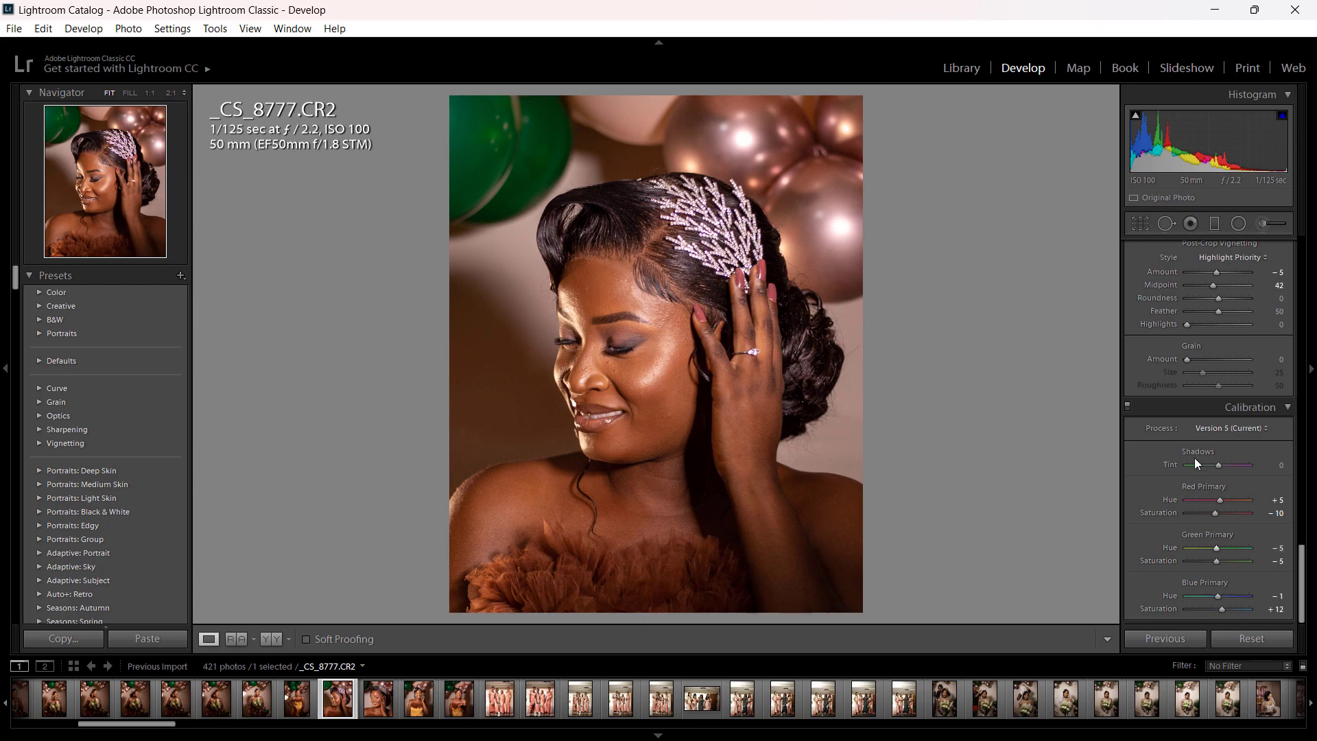
{"action": "left_click", "coordinate": [1129, 407]}
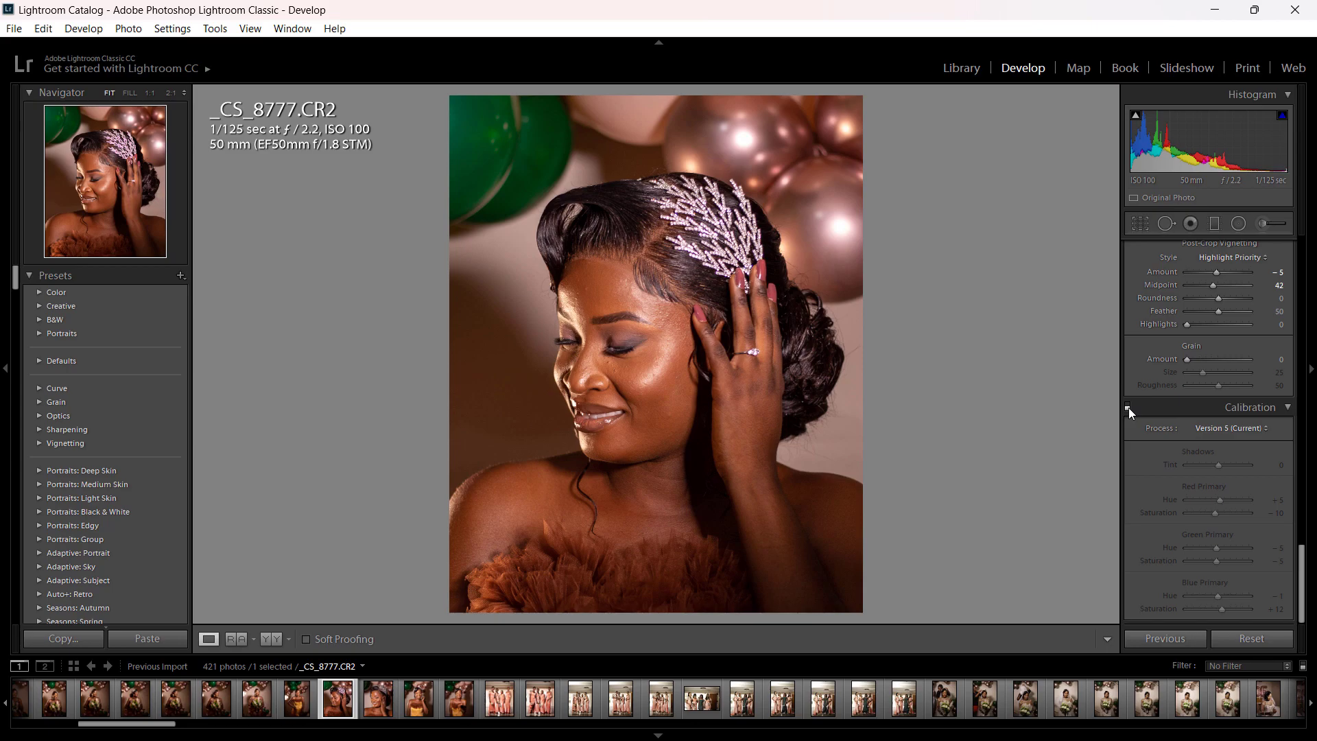
{"action": "left_click", "coordinate": [1127, 407]}
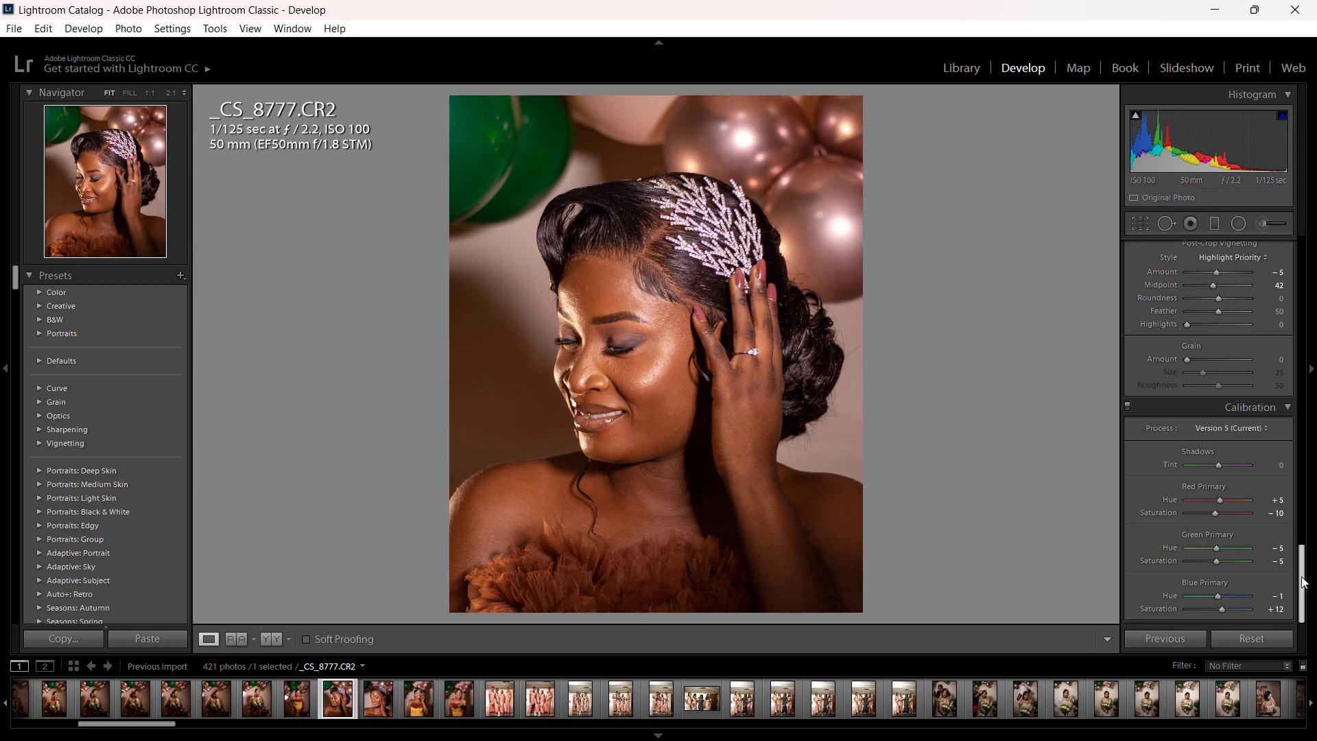
Step: Compare the edited photo with the original in the side-by-side, split and stacked Before & After layouts, ending on side-by-side
{"action": "left_click_drag", "start_coordinate": [1303, 582], "coordinate": [1306, 199]}
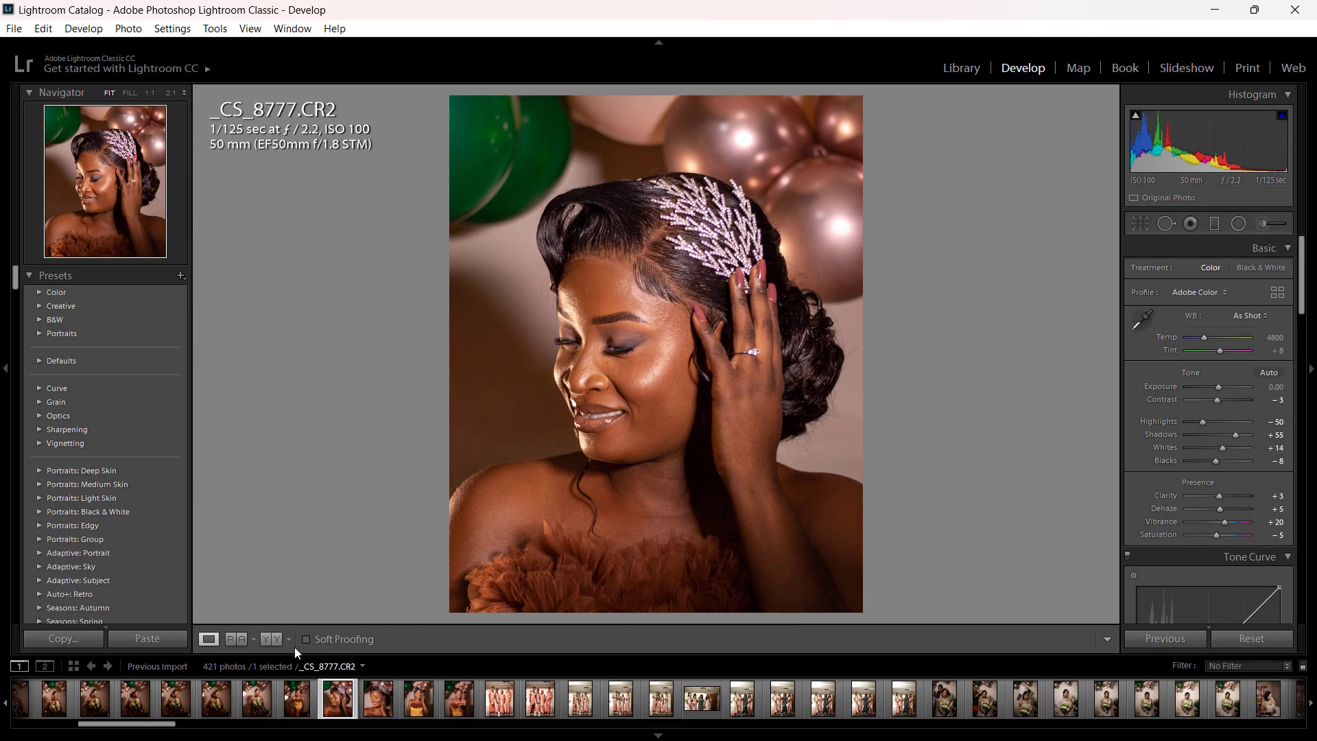
{"action": "left_click", "coordinate": [272, 639]}
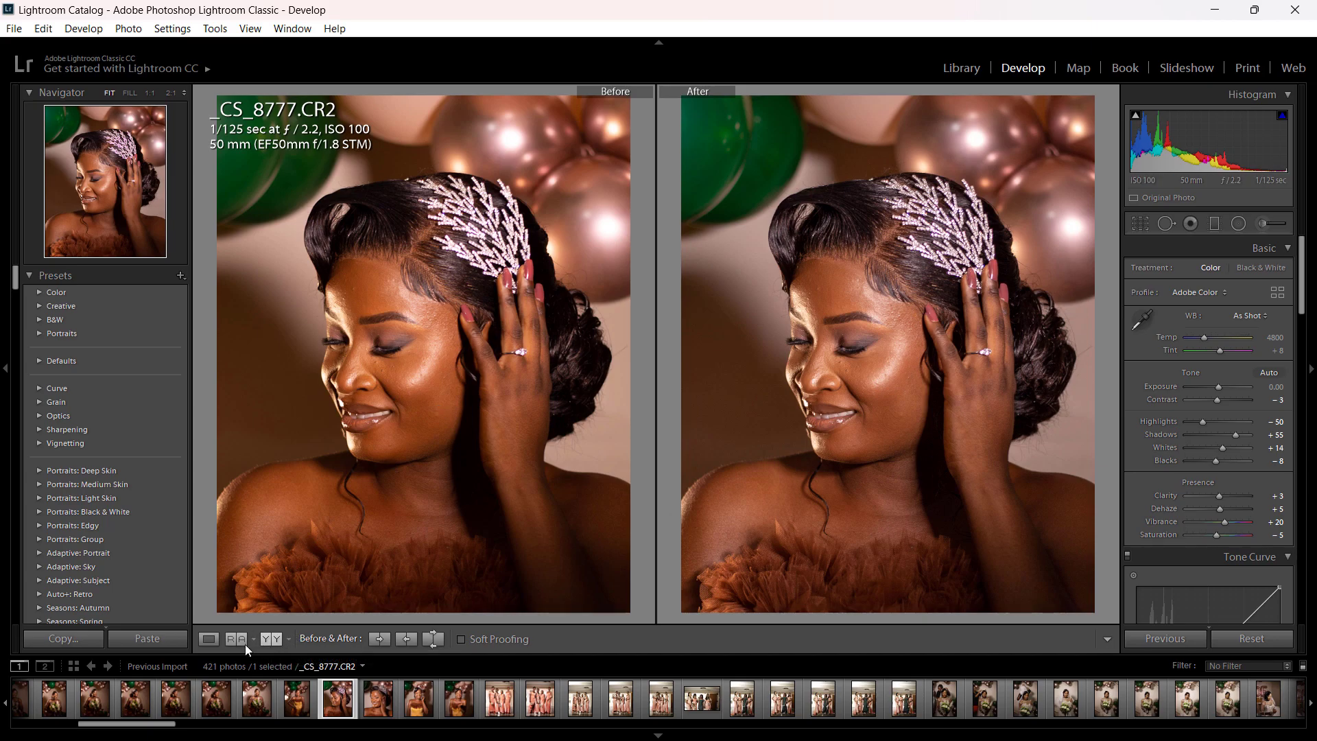
{"action": "left_click", "coordinate": [208, 640]}
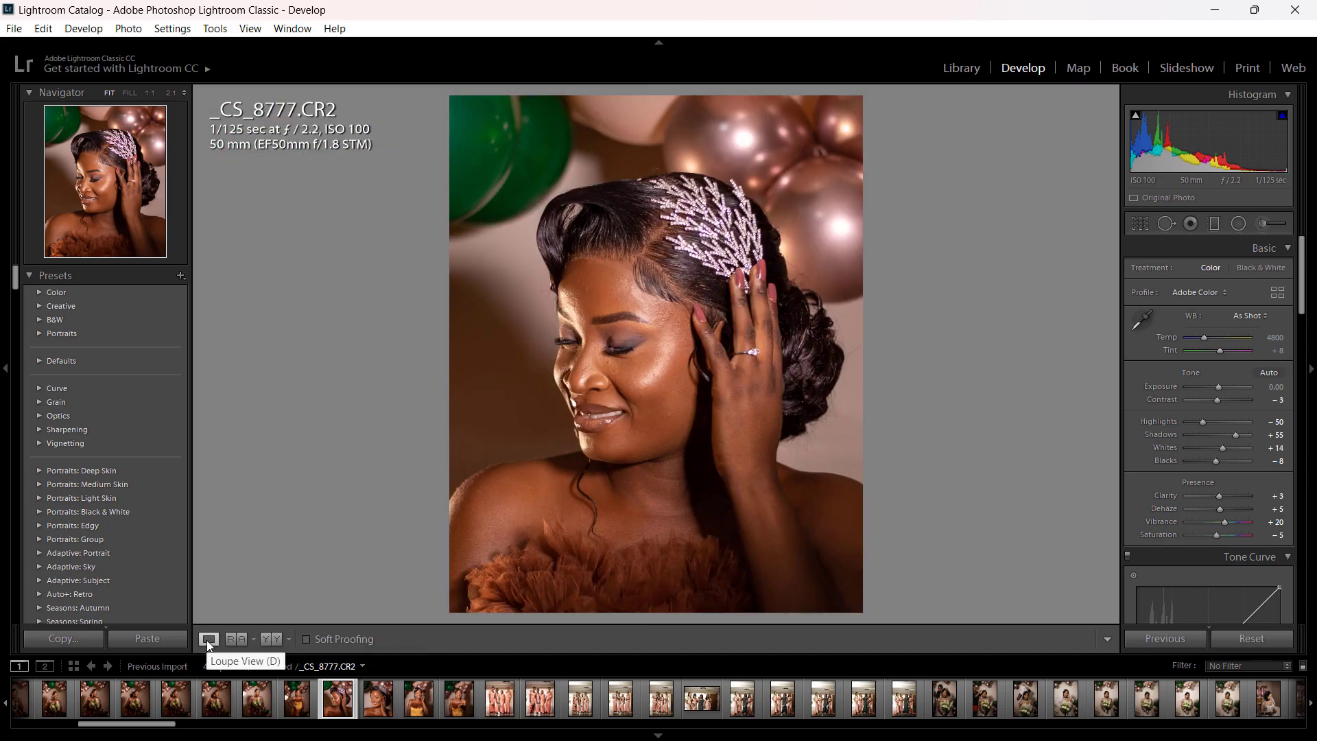
{"action": "left_click", "coordinate": [266, 639]}
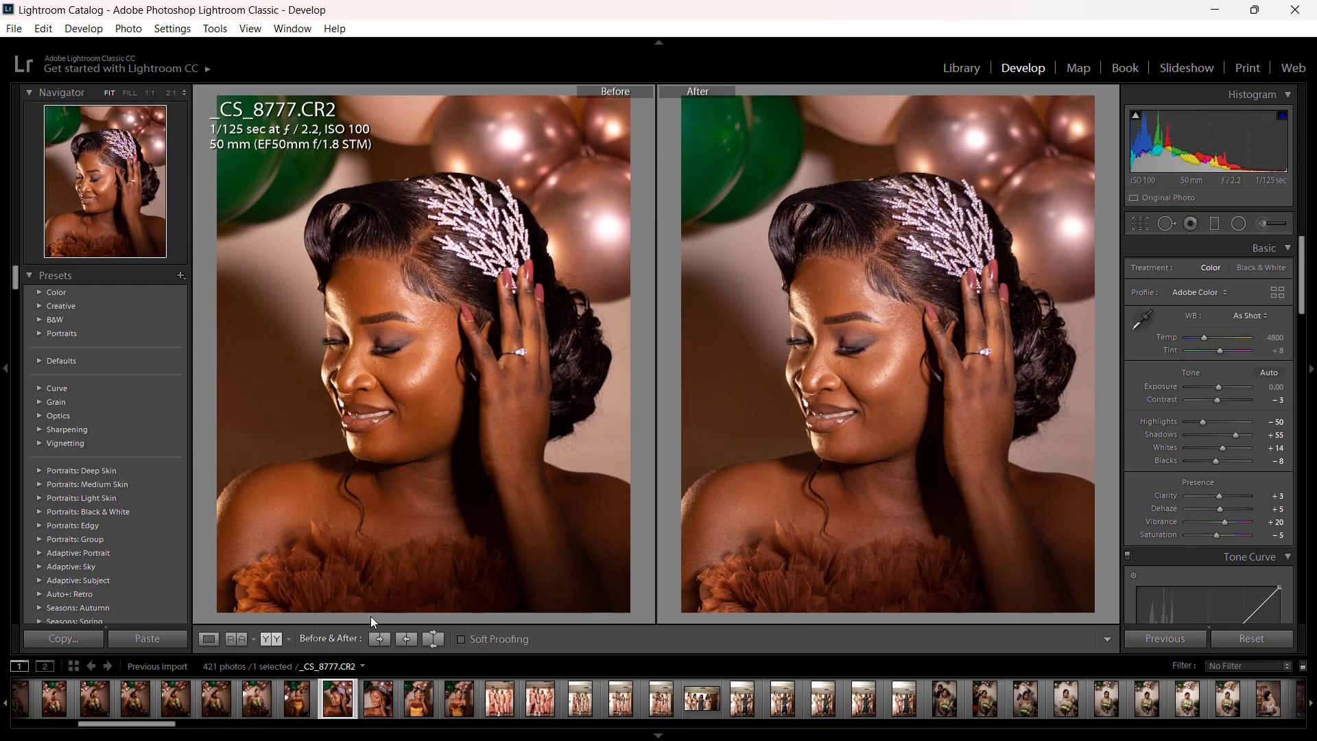
{"action": "left_click", "coordinate": [272, 641]}
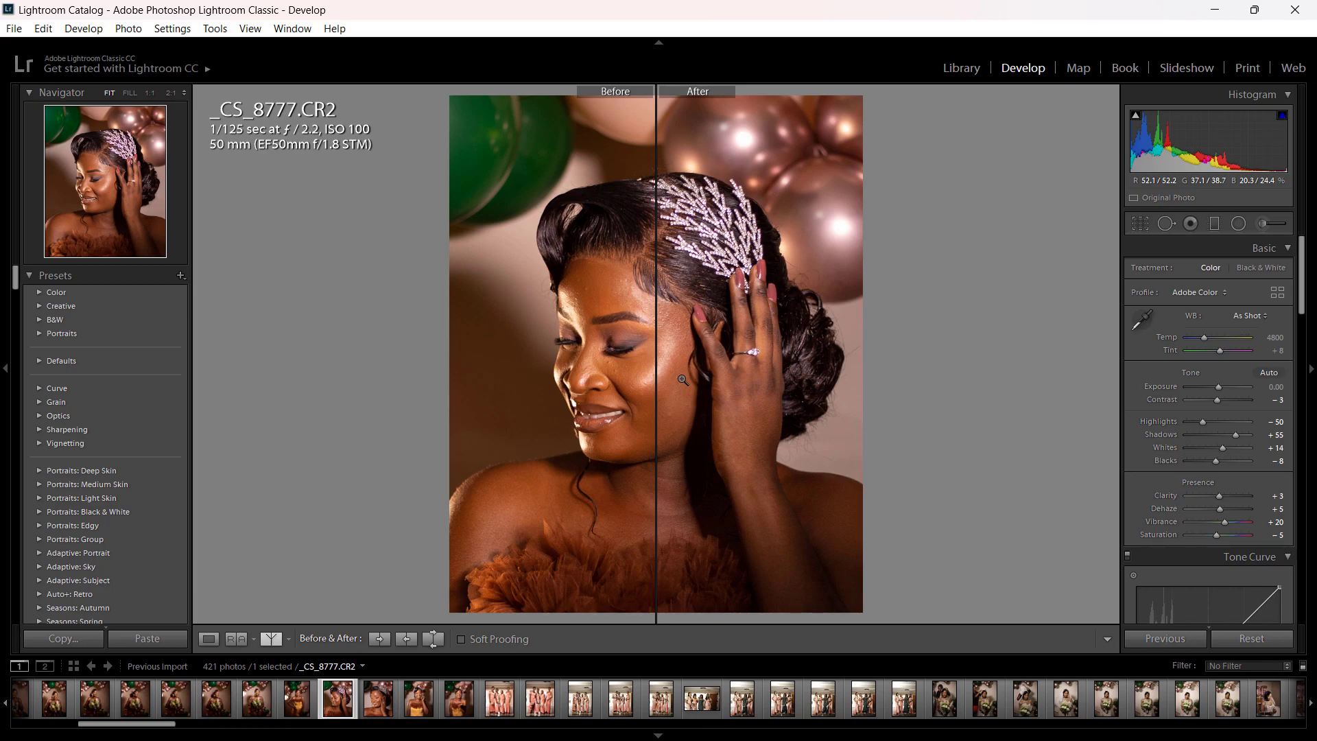
{"action": "left_click", "coordinate": [273, 642]}
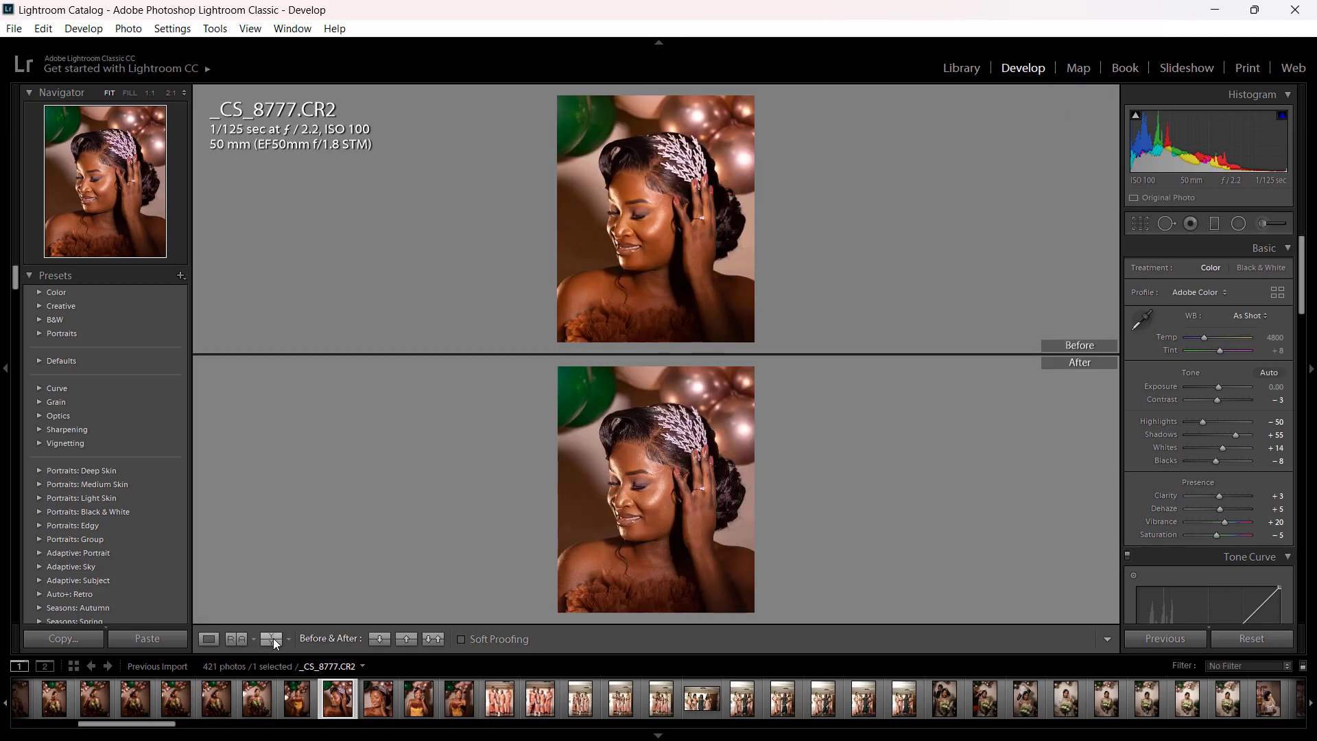
{"action": "left_click", "coordinate": [273, 642]}
{"action": "left_click", "coordinate": [273, 642]}
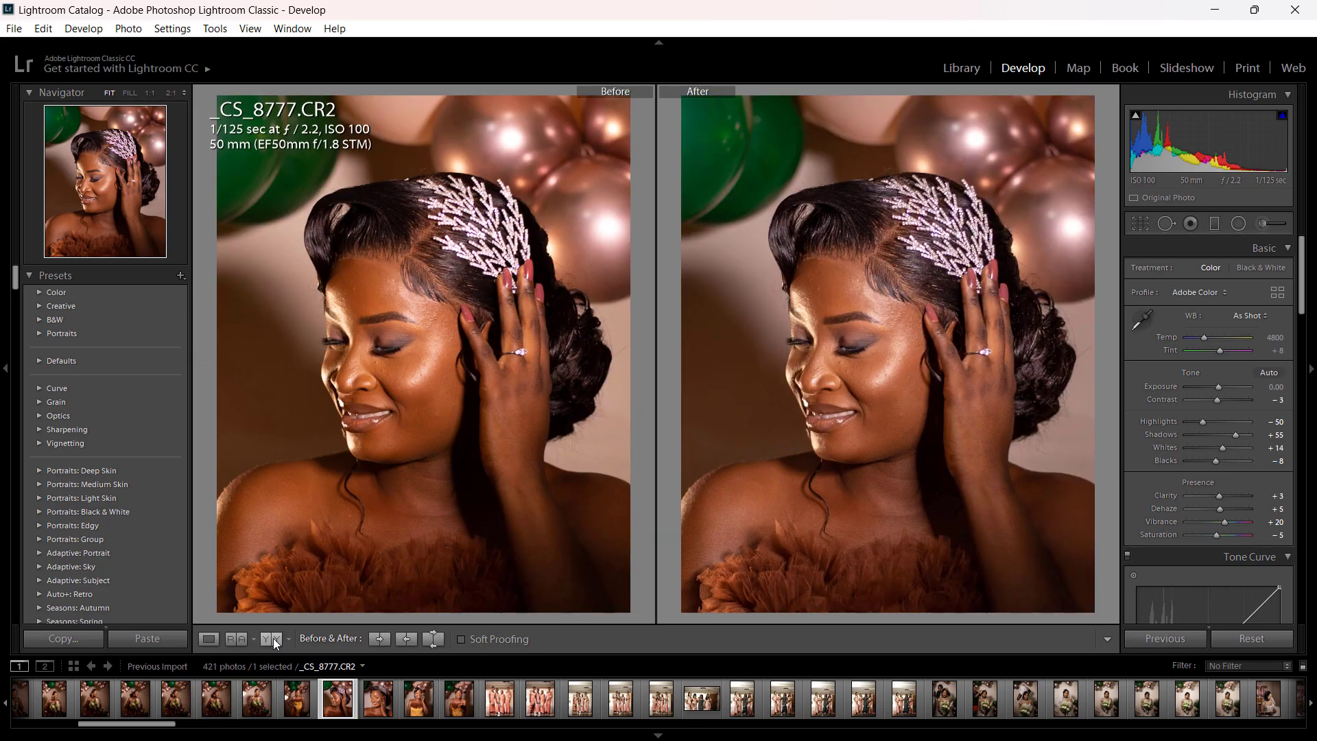